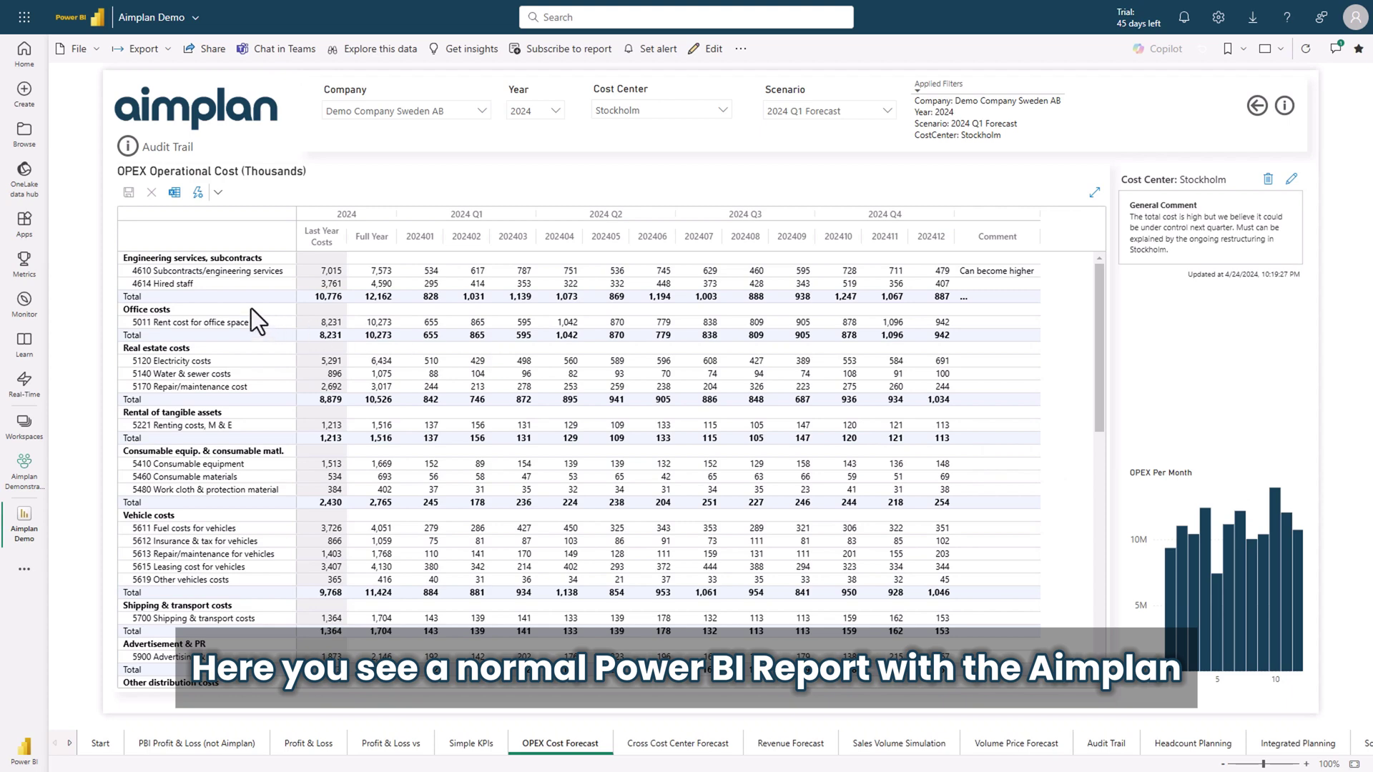
- Enter 800, 900 and 1,000 for 4610 in 202401–202403 and save, bringing Full Year to 8,336
left_click_drag(195, 269, 194, 632)
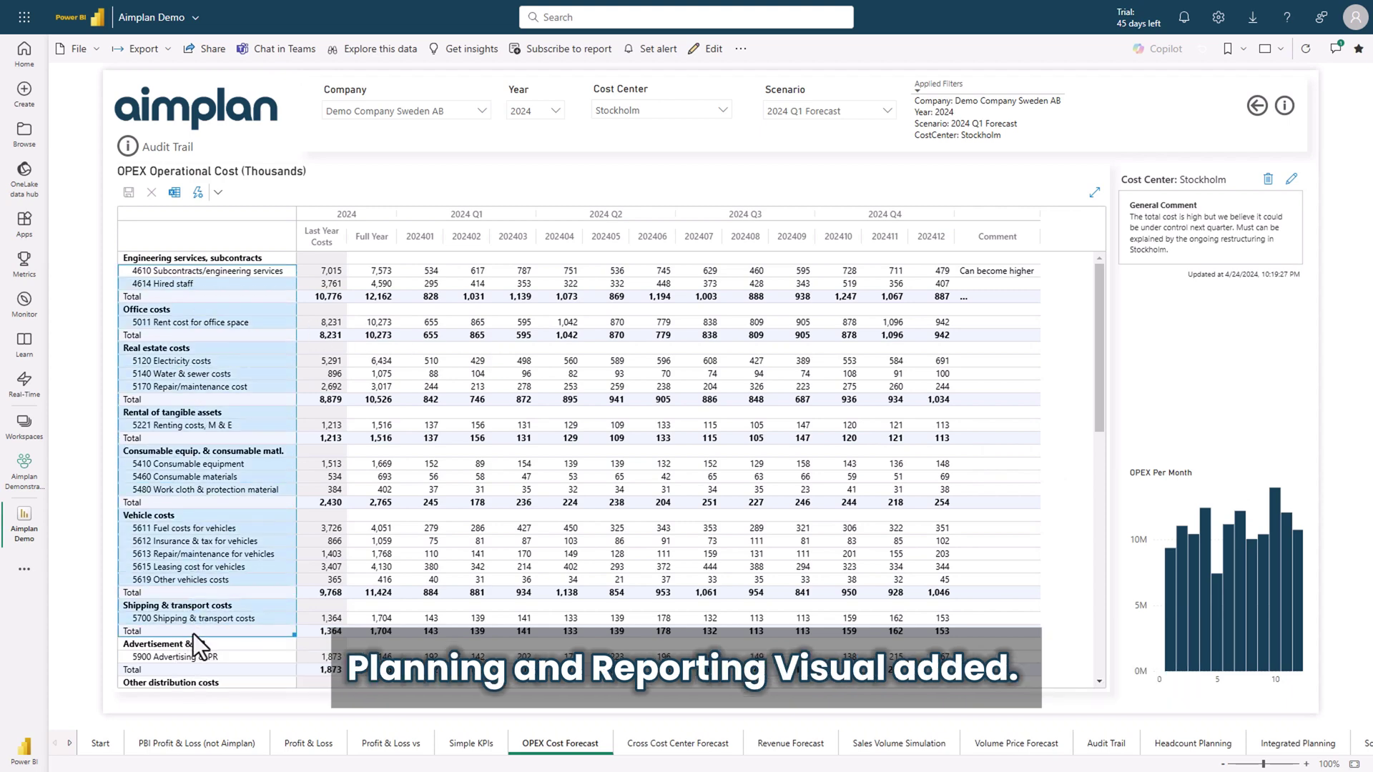
left_click_drag(328, 273, 328, 646)
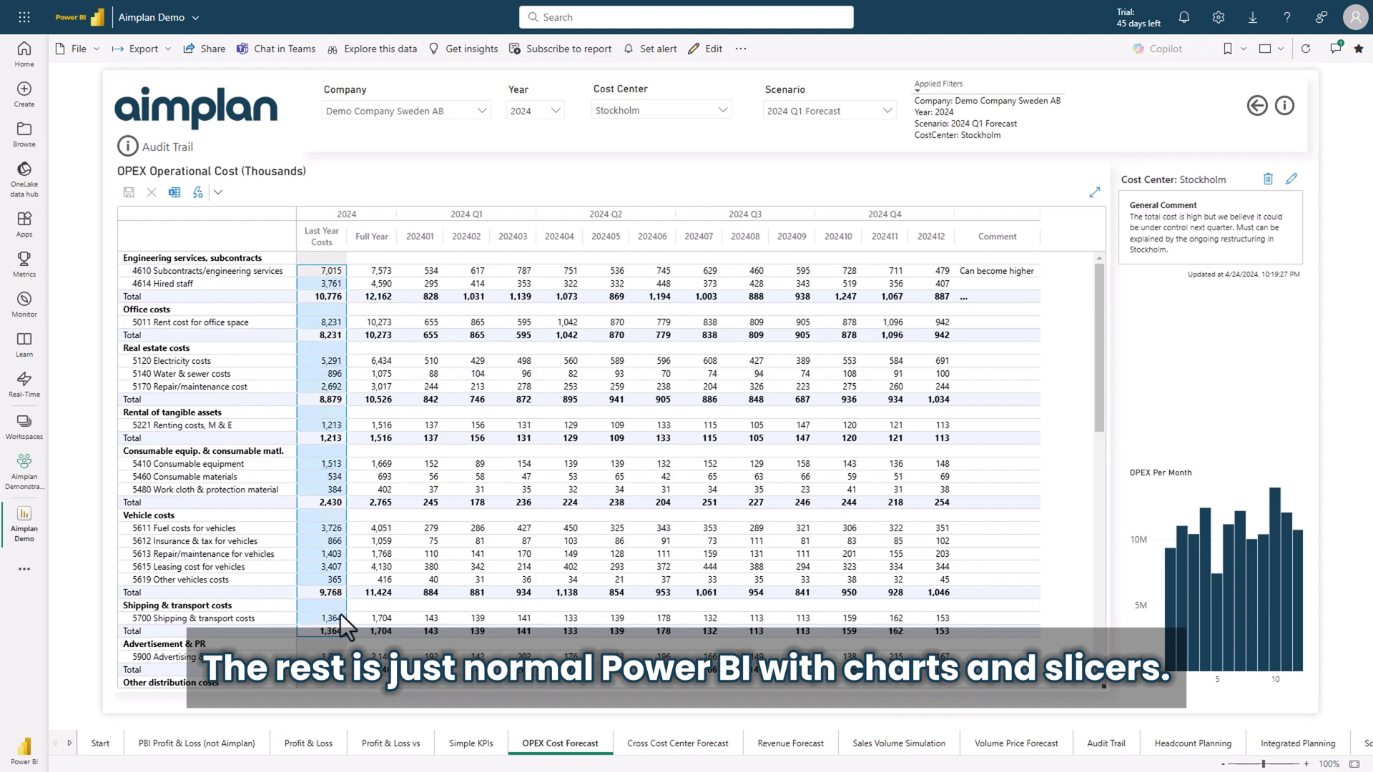
left_click(424, 273)
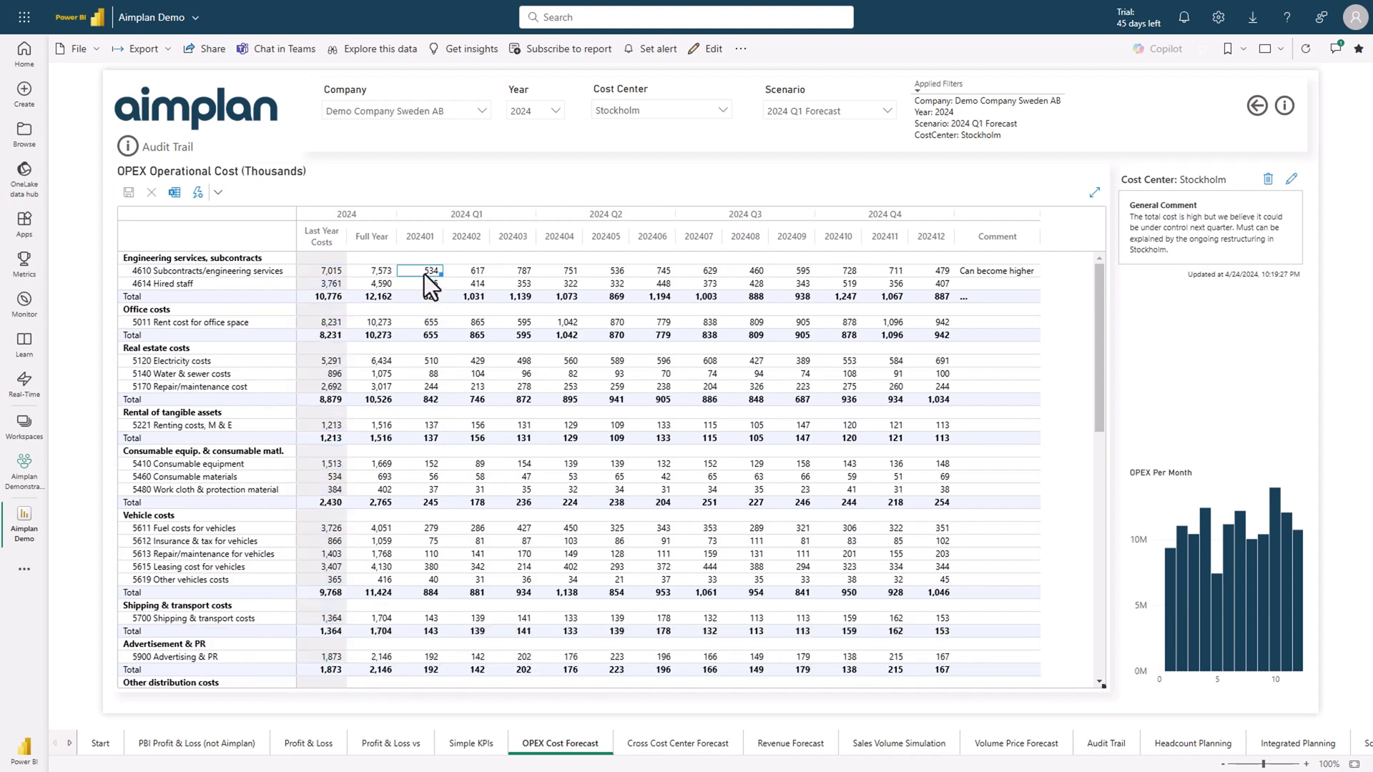
type("800")
key("Tab")
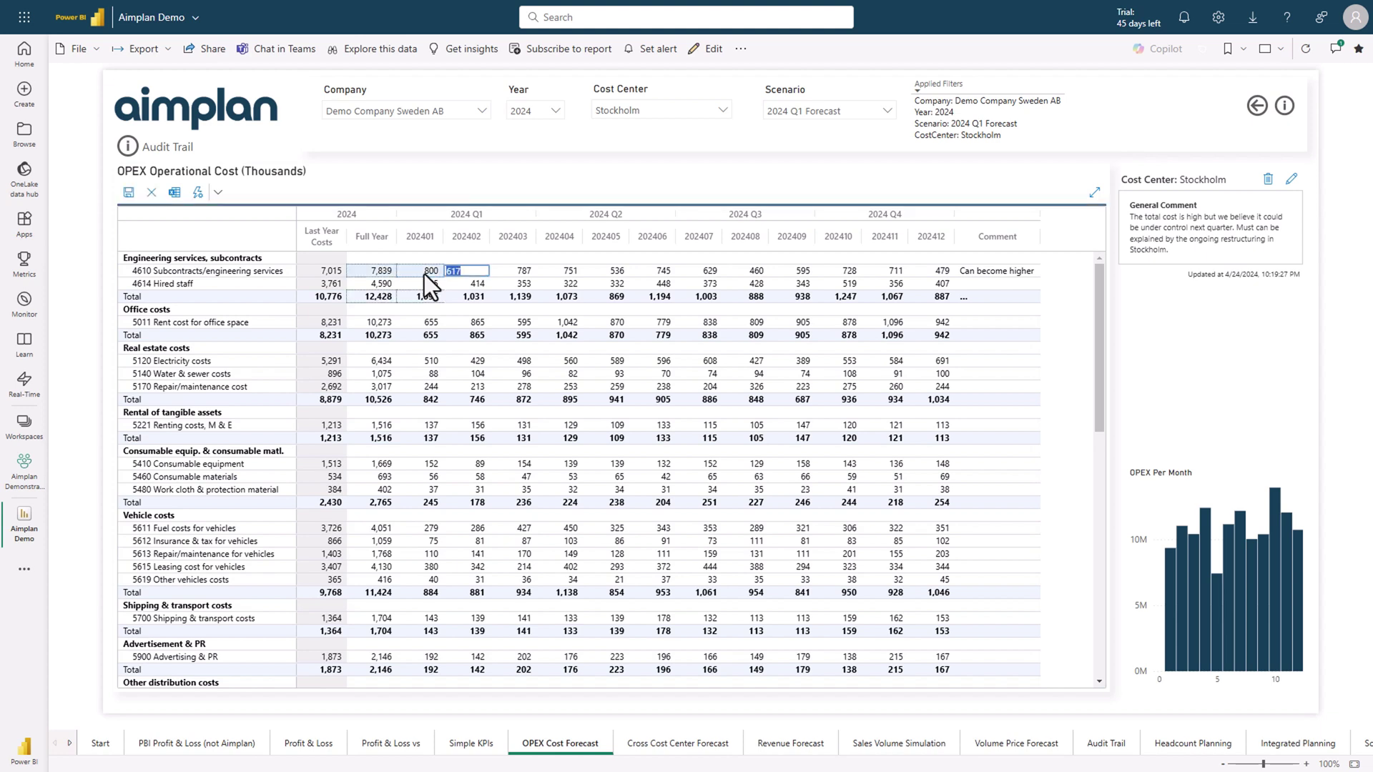
type("900")
key("Tab")
type("1000")
key("Tab")
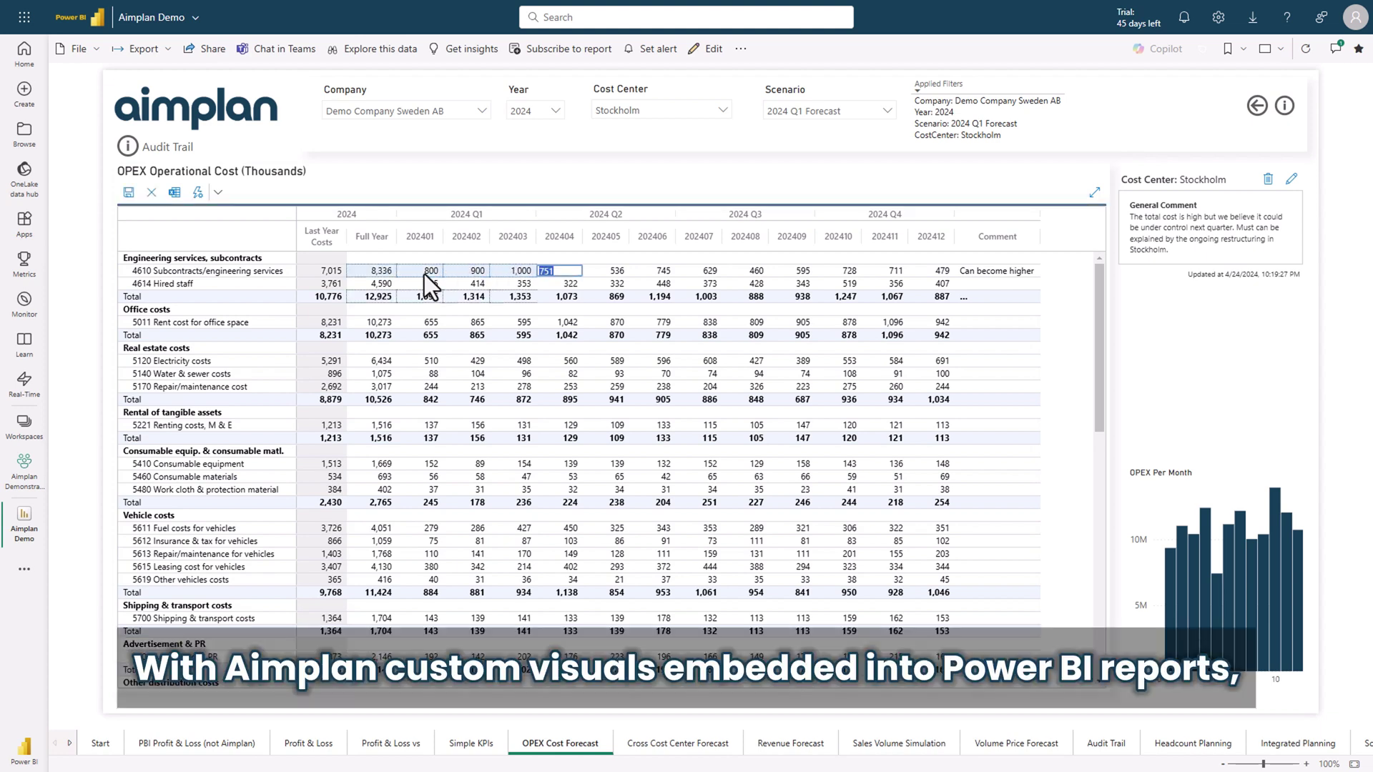
left_click(128, 192)
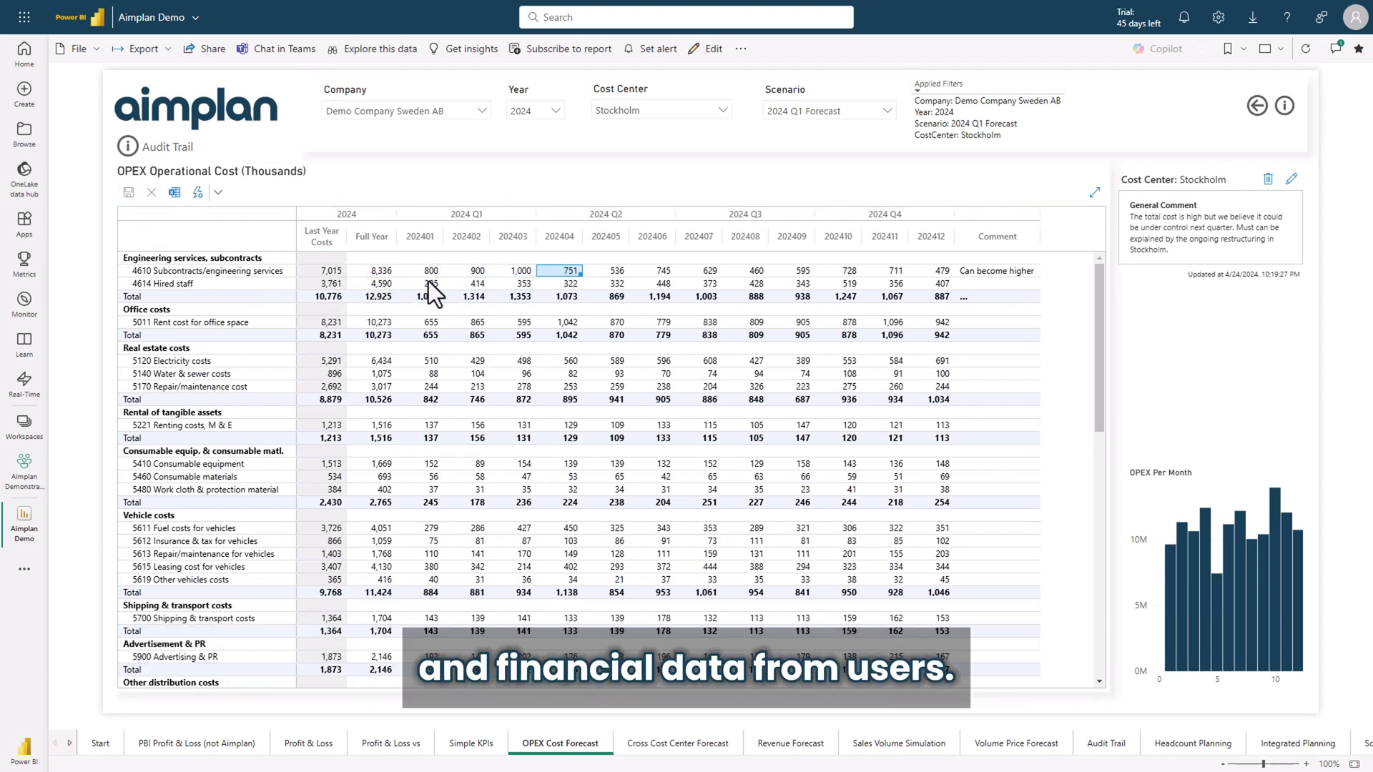
- Set Hired staff's Full Year total to 6,000
left_click(370, 286)
type("6000")
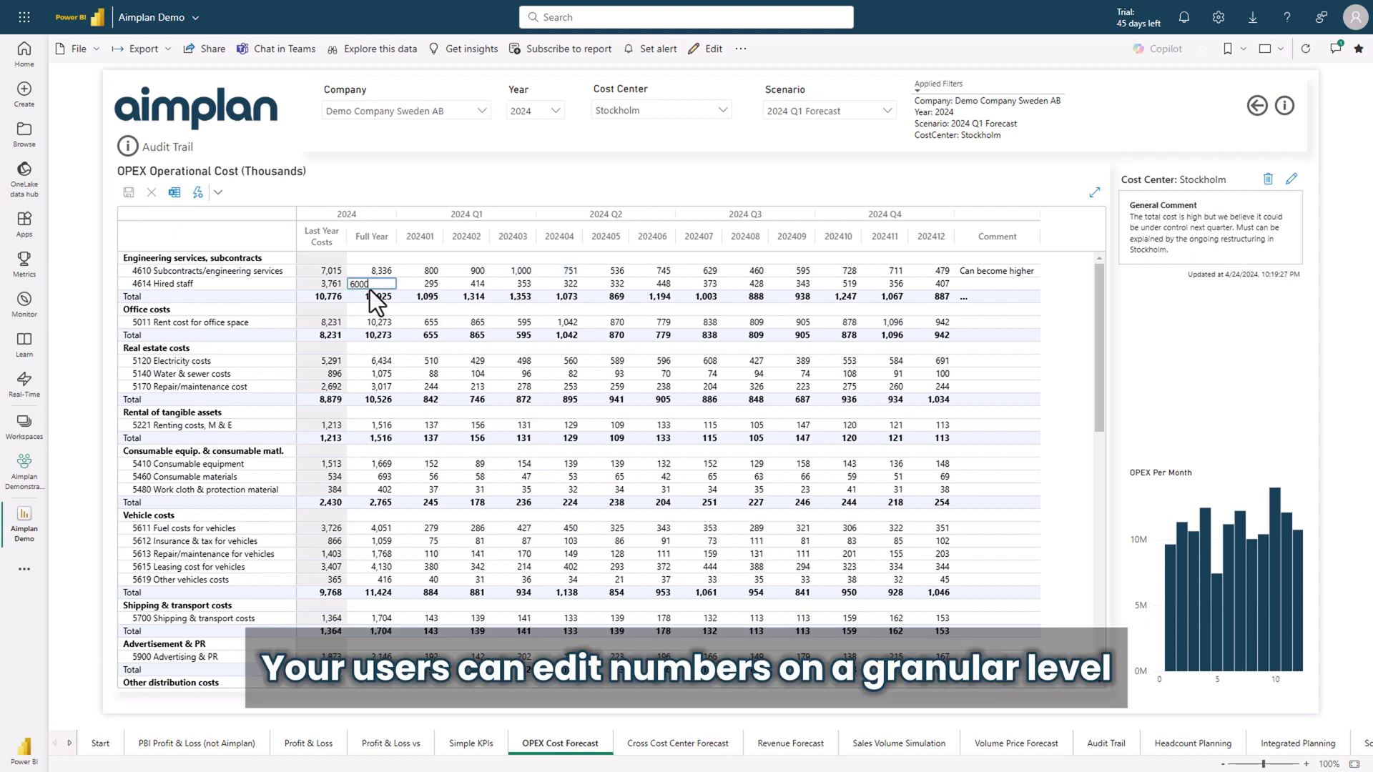
key("Return")
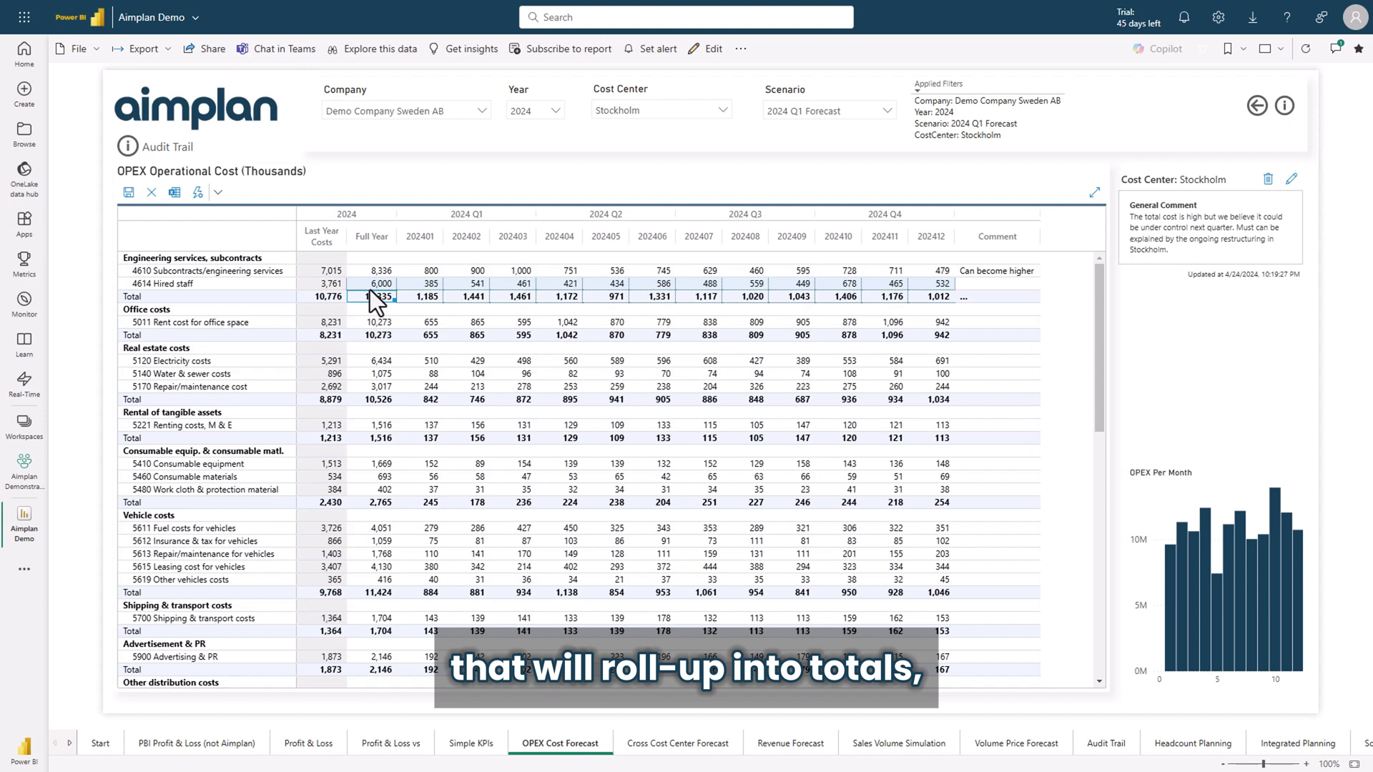
- Enter 13,000 as the Real estate costs total, reallocate it by a chosen basis, and save
left_click(375, 401)
type("13000")
key("Return")
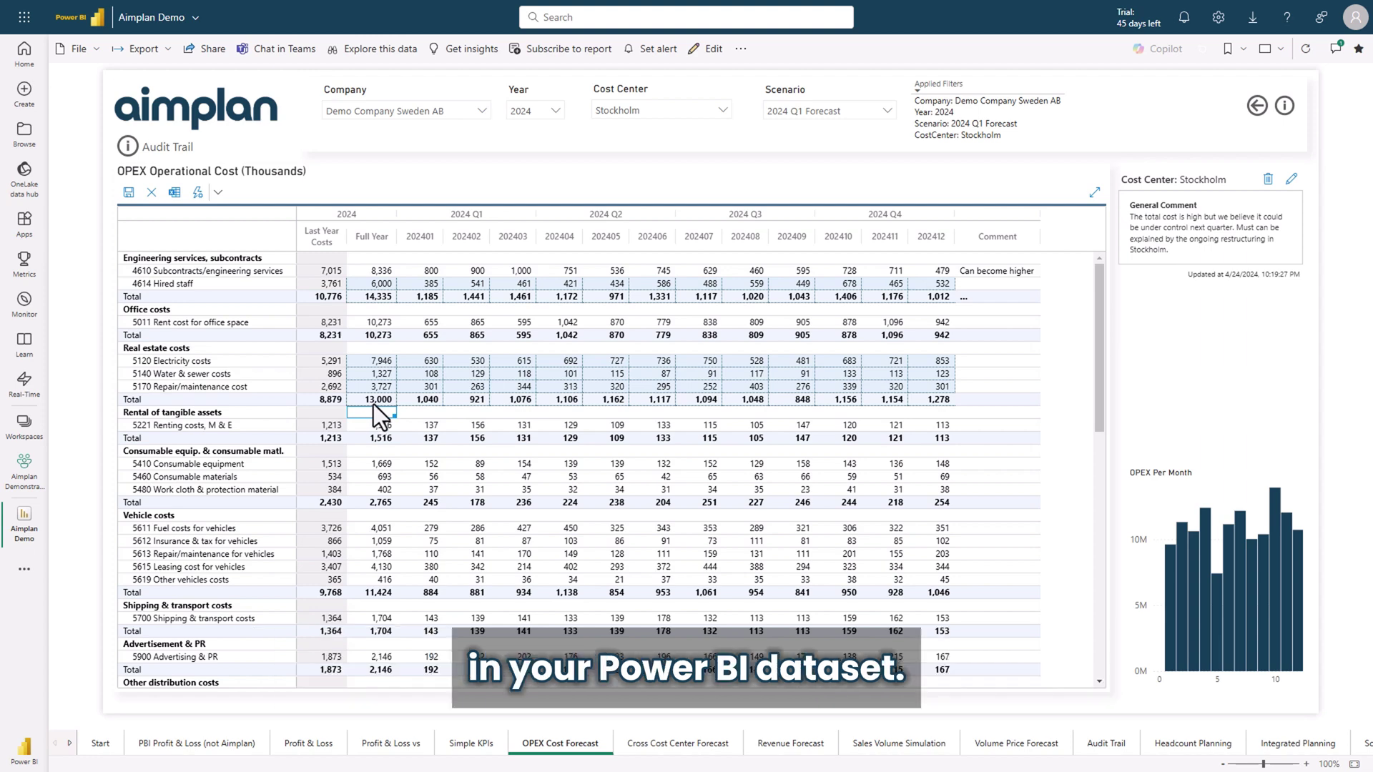
right_click(375, 405)
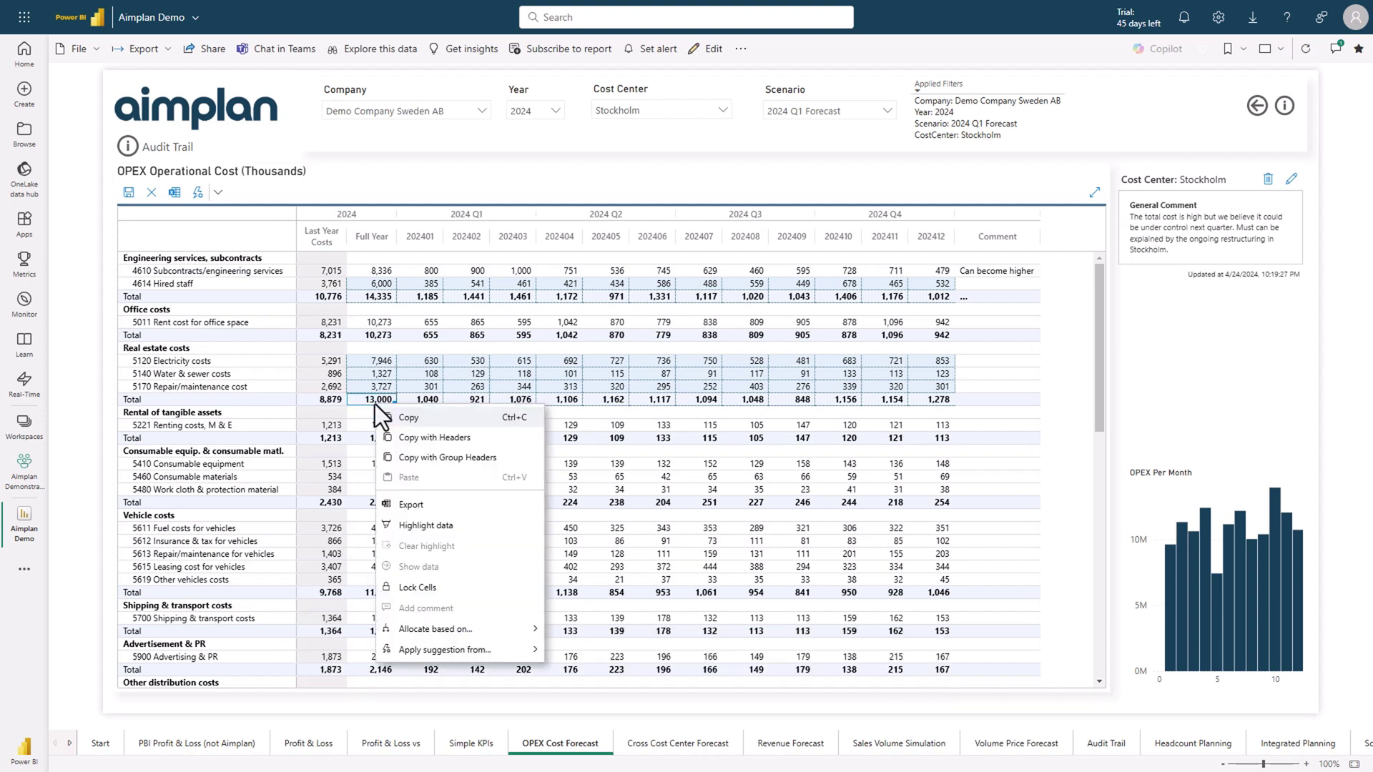
mouse_move(444, 625)
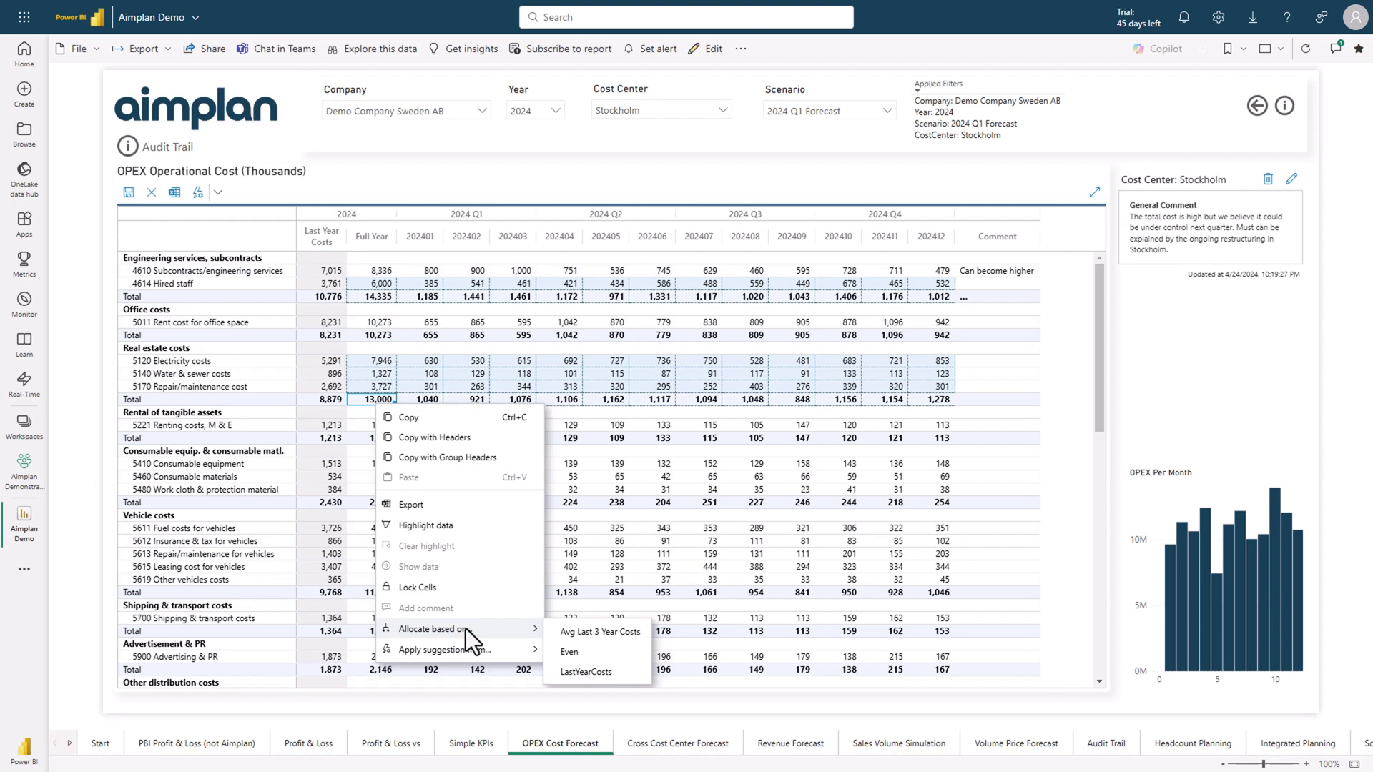
left_click(575, 633)
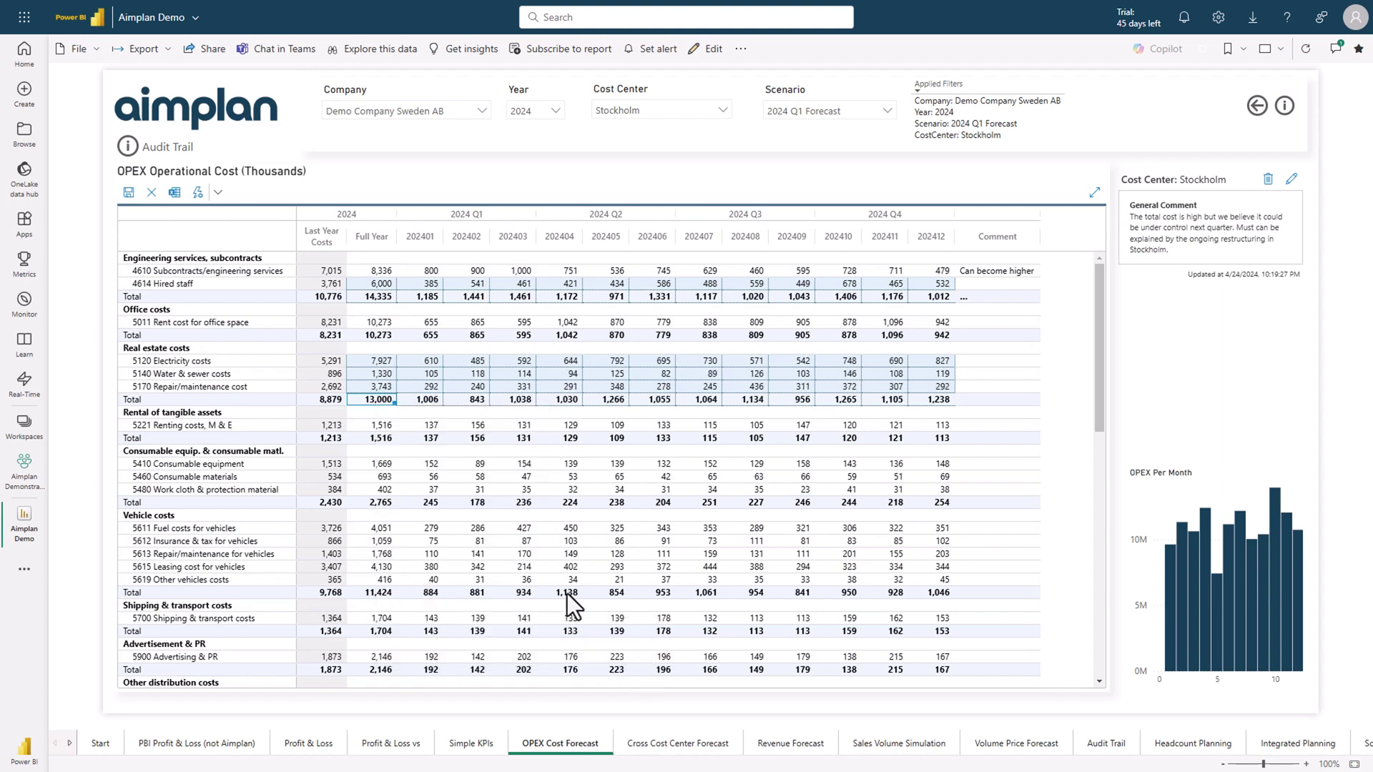
left_click(129, 192)
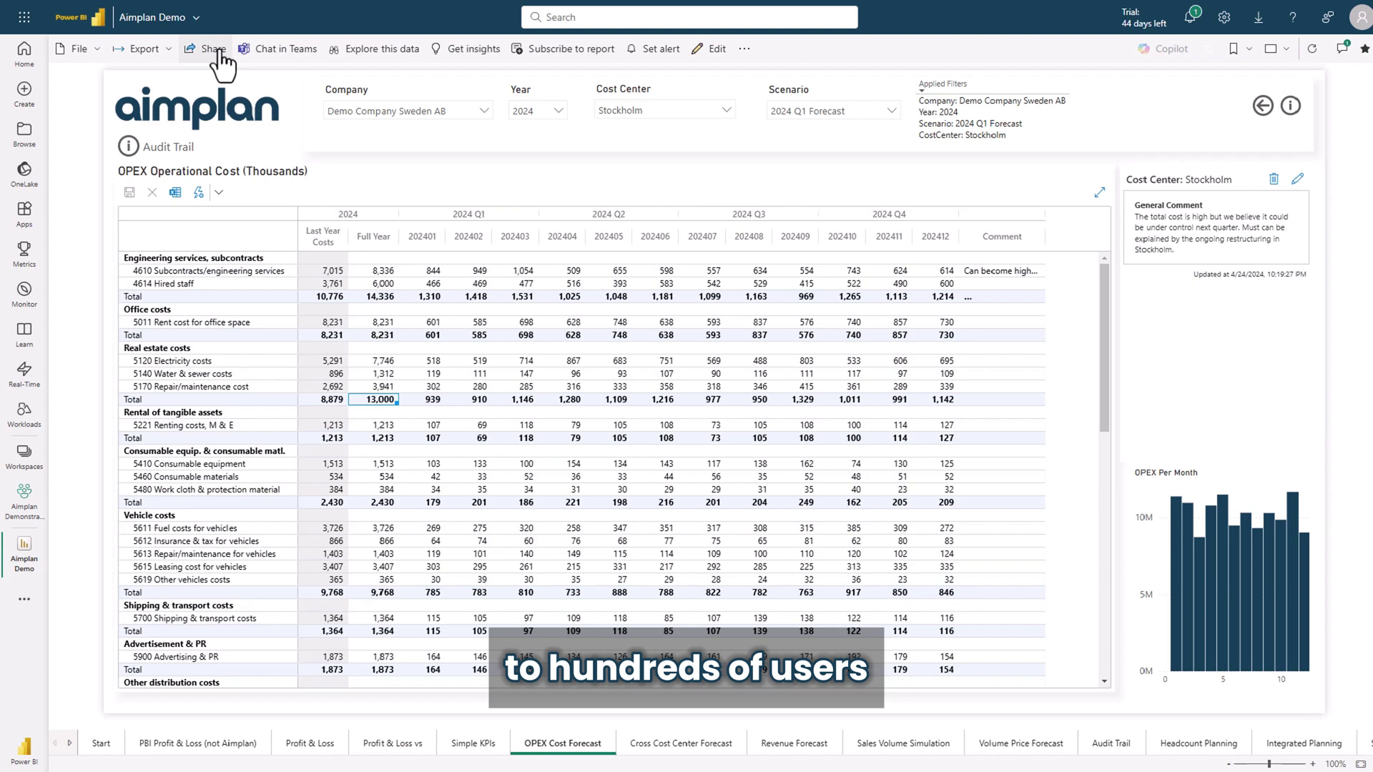
- Copy a share link to the Aimplan Demo report and dismiss the Link copied confirmation
left_click(217, 50)
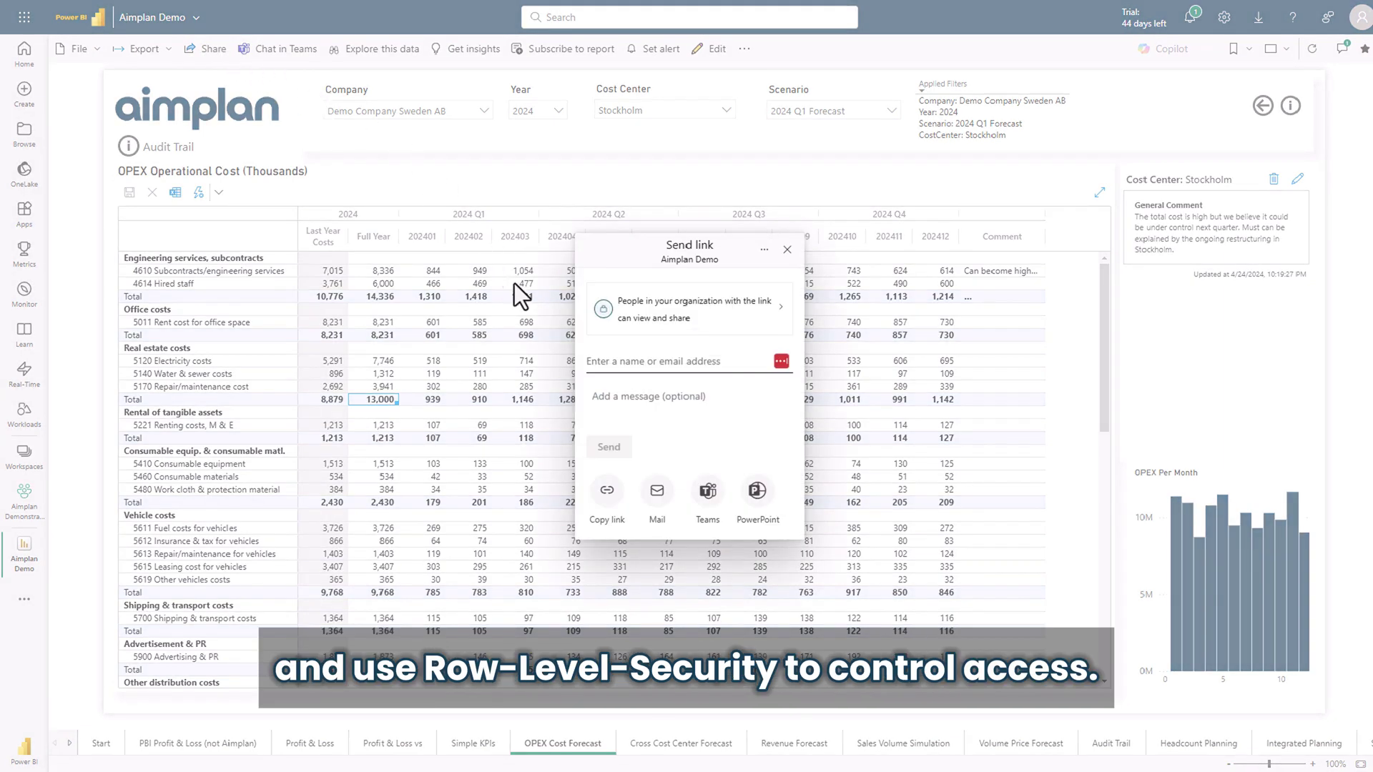
left_click(607, 493)
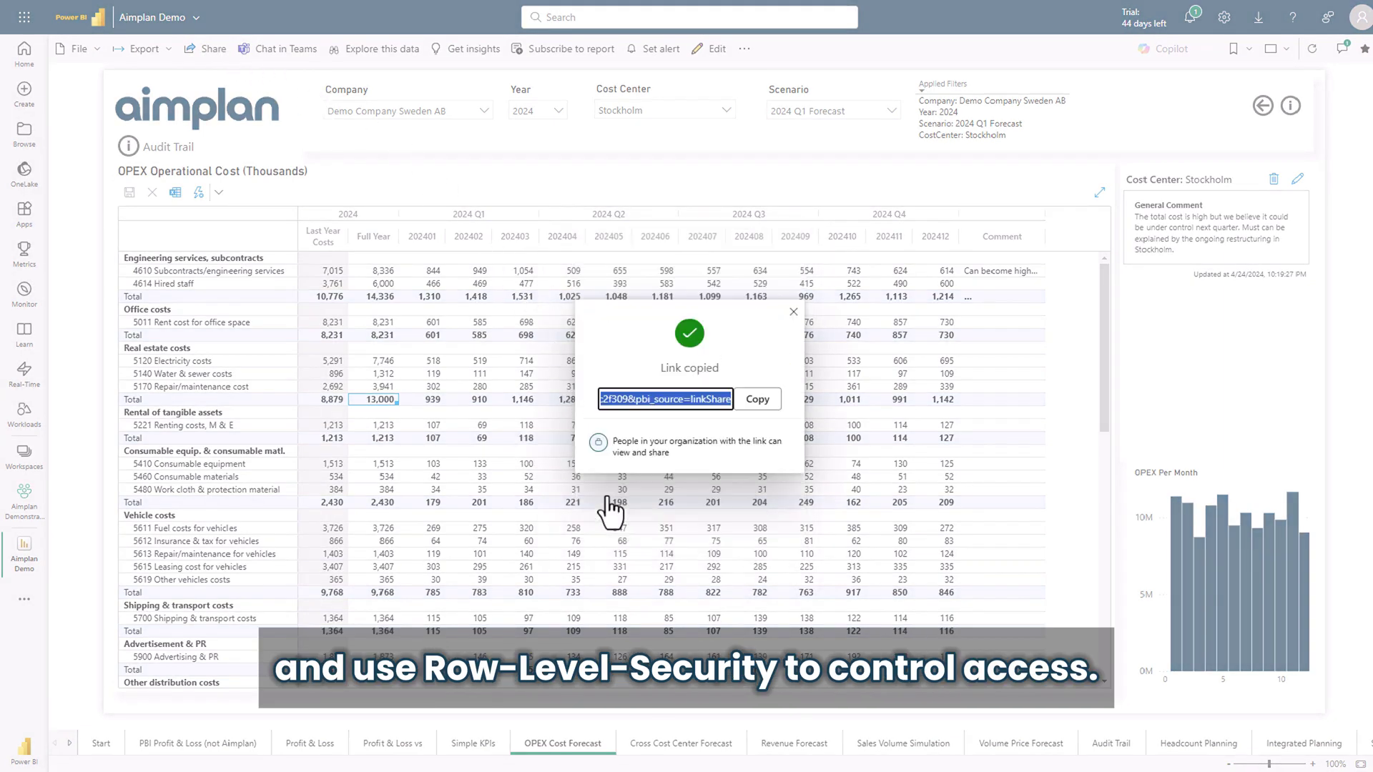
left_click(764, 402)
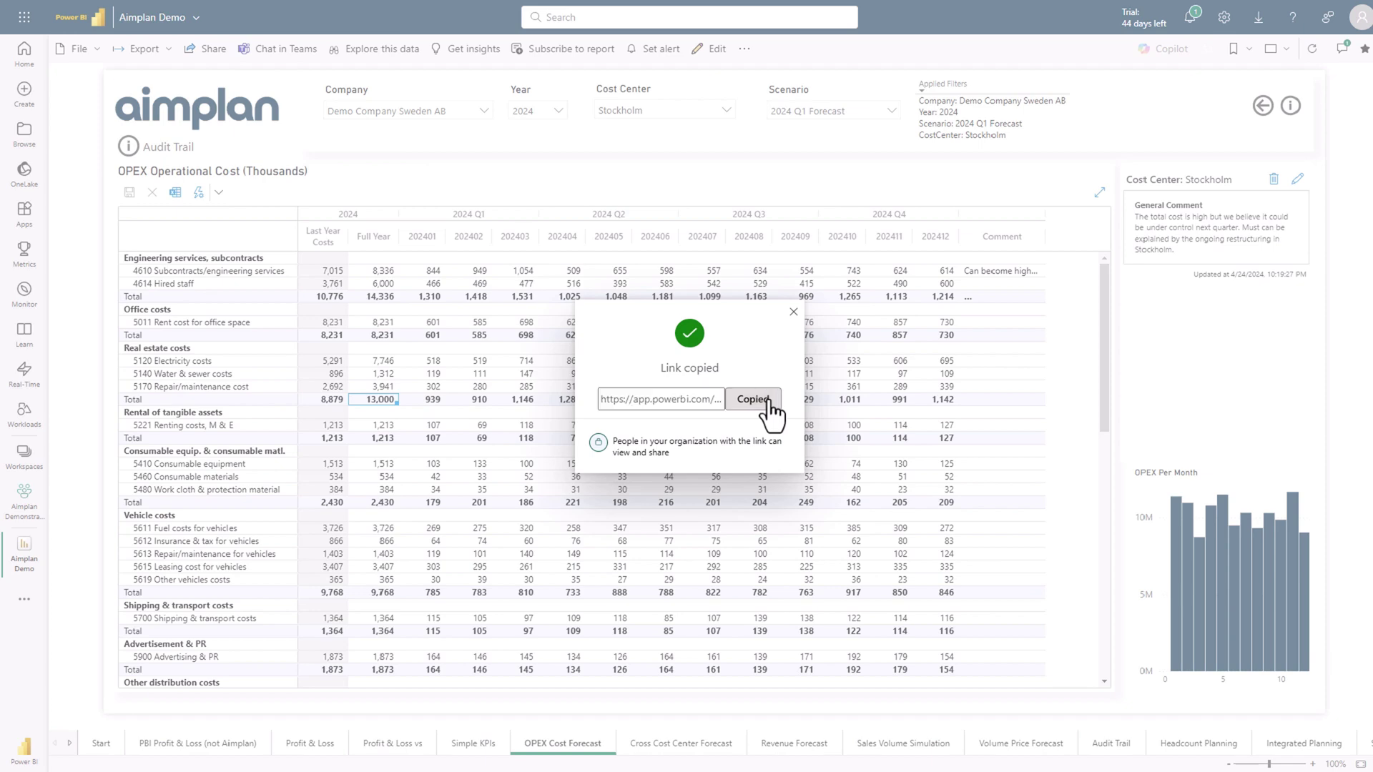
left_click(491, 415)
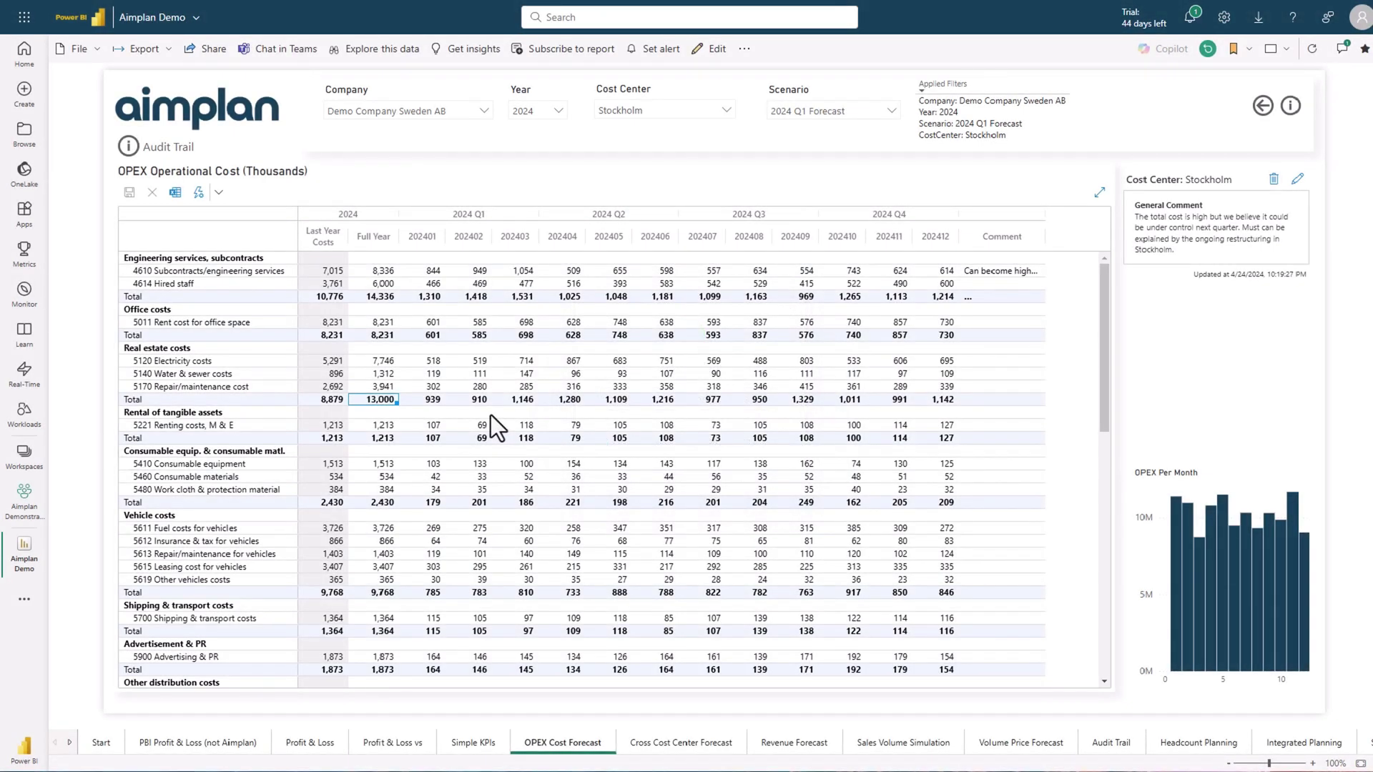
left_click(166, 145)
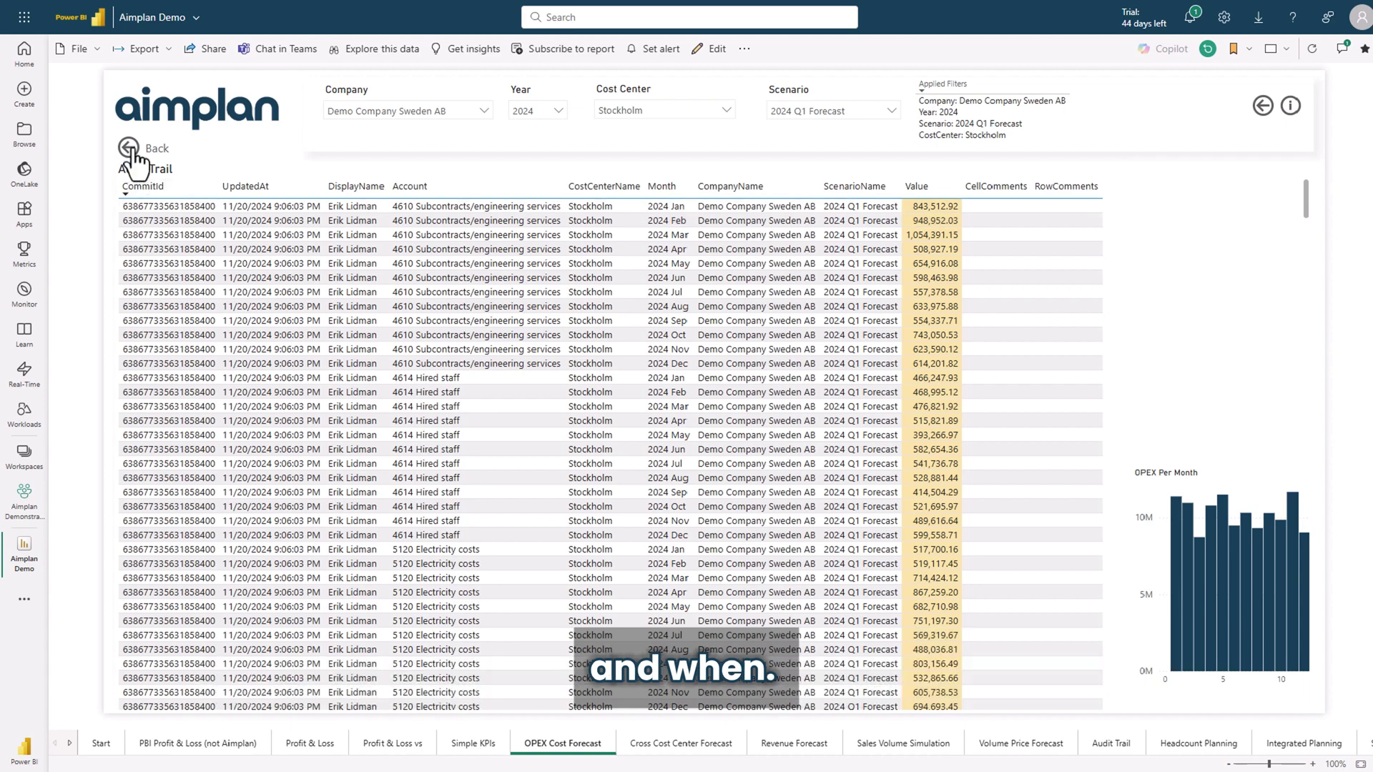
left_click(130, 148)
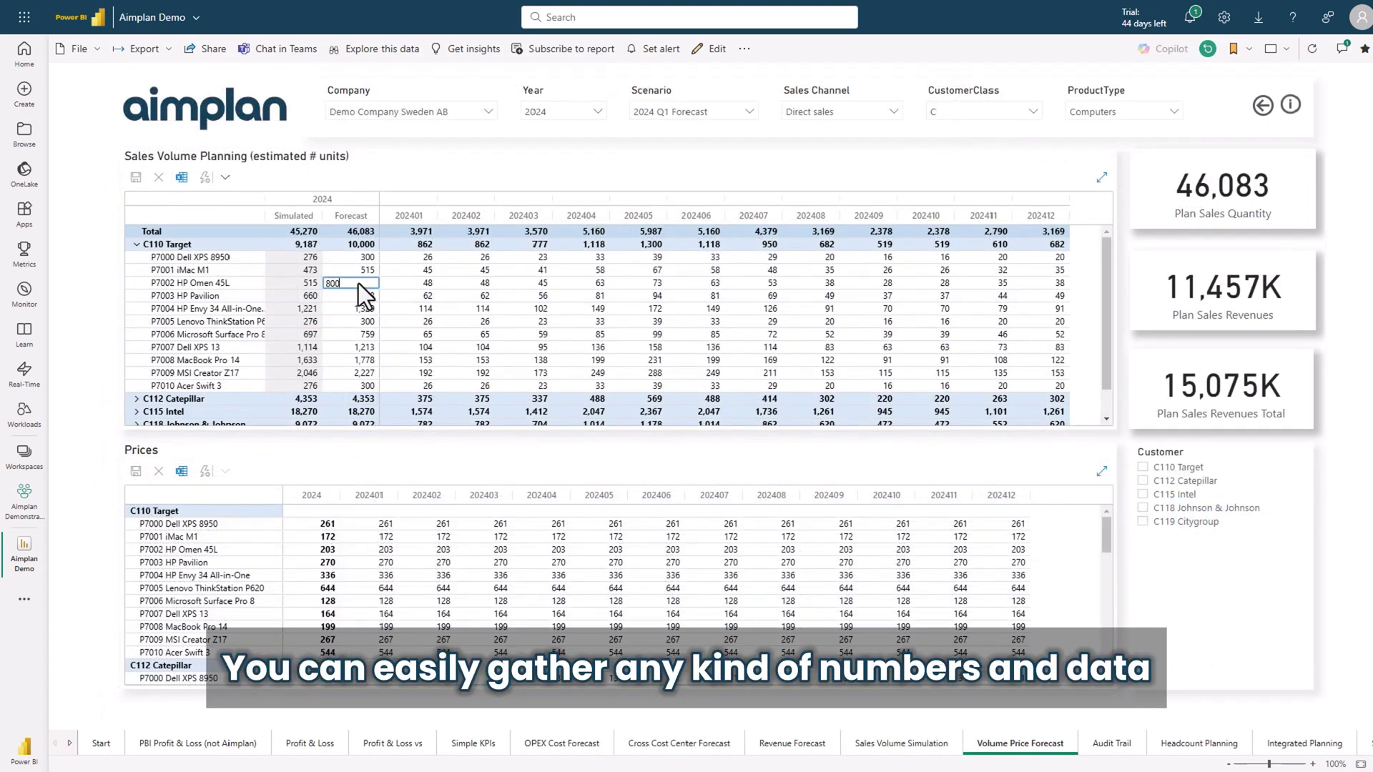
- Enter 800 for P7002 HP Omen 45L and 1,200 for P7004 HP Envy, then discard them
key("Return")
type("1,200")
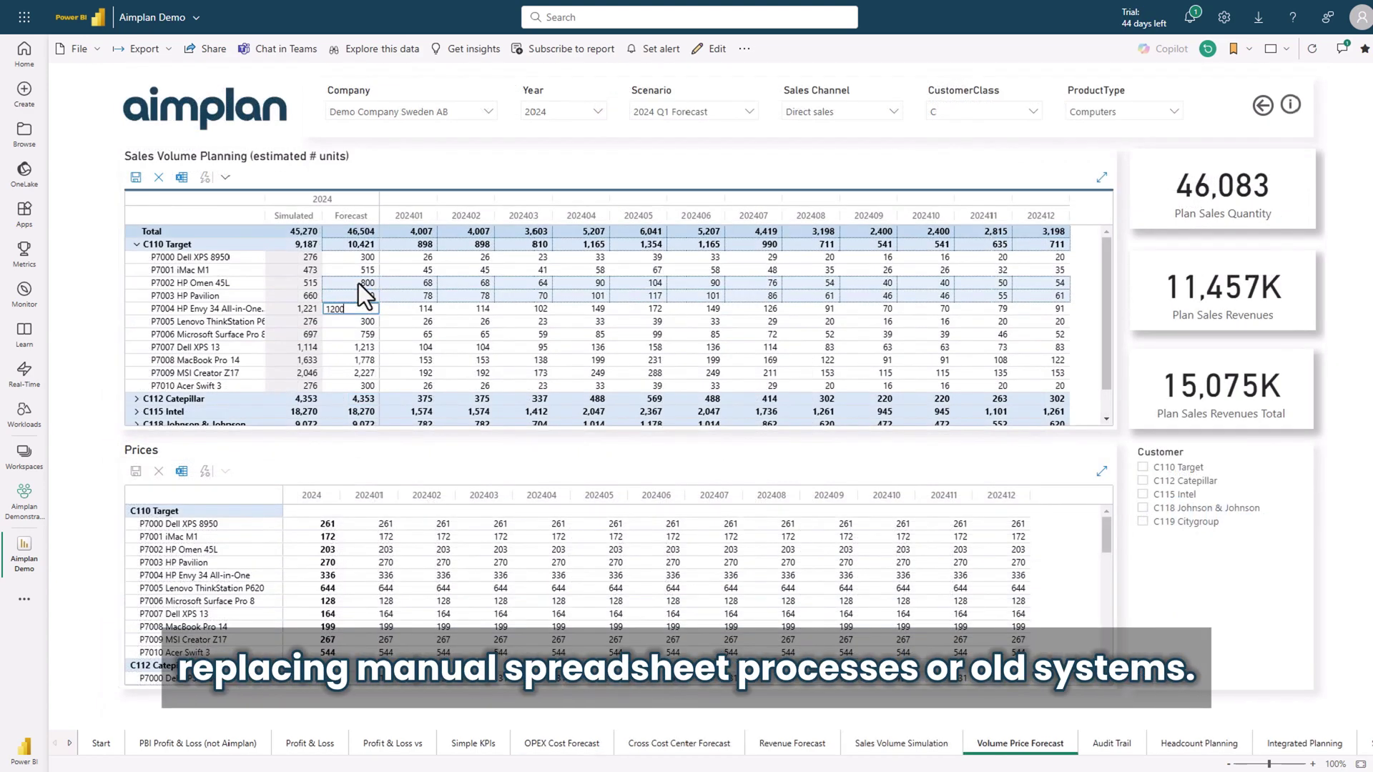
key("Return")
left_click(159, 179)
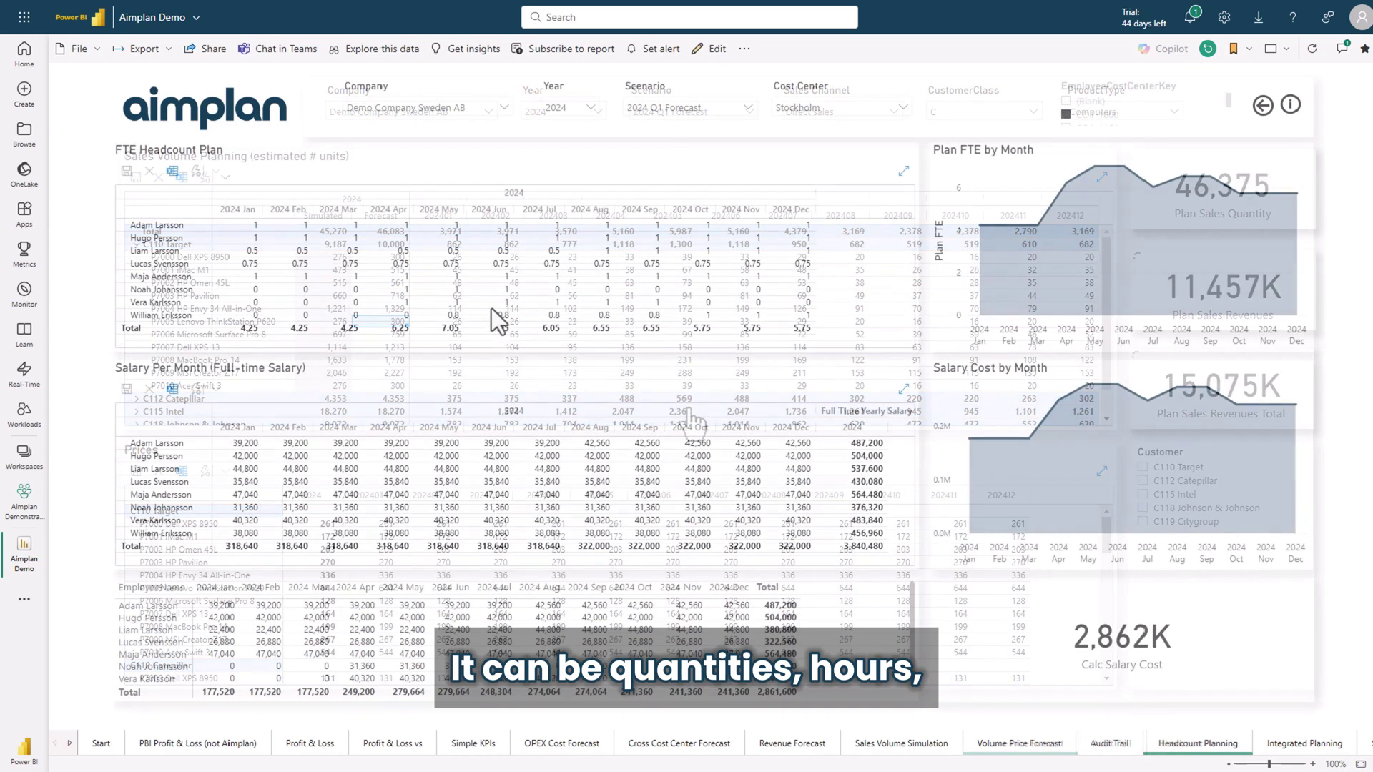
- Set the employee's 2024 Jun FTE to 0 and fill it across Jul to Dec
type("0")
key("Return")
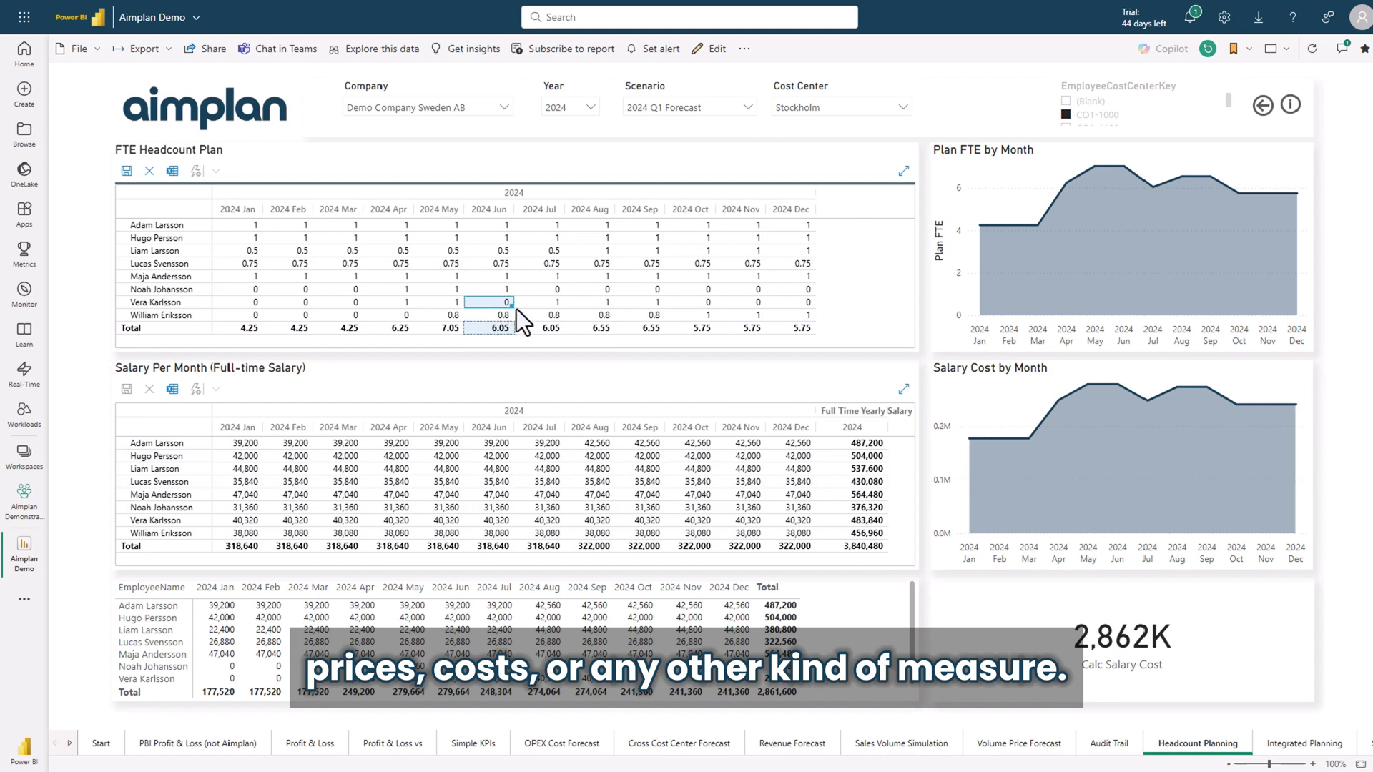
left_click_drag(517, 308, 805, 308)
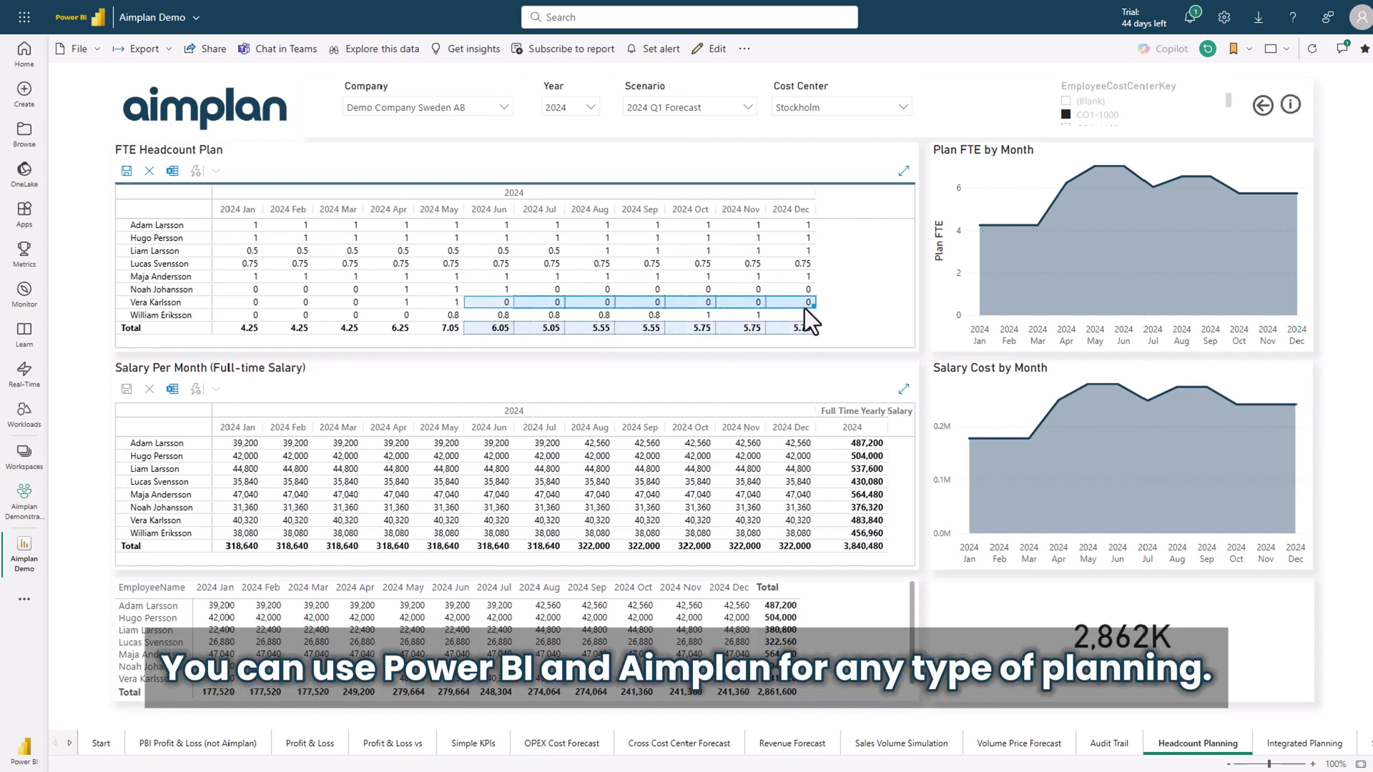
- Save the FTE plan, then forecast Packaging and transportation at 50,000, 60,000, 70,000 for Oct–Dec
left_click(126, 171)
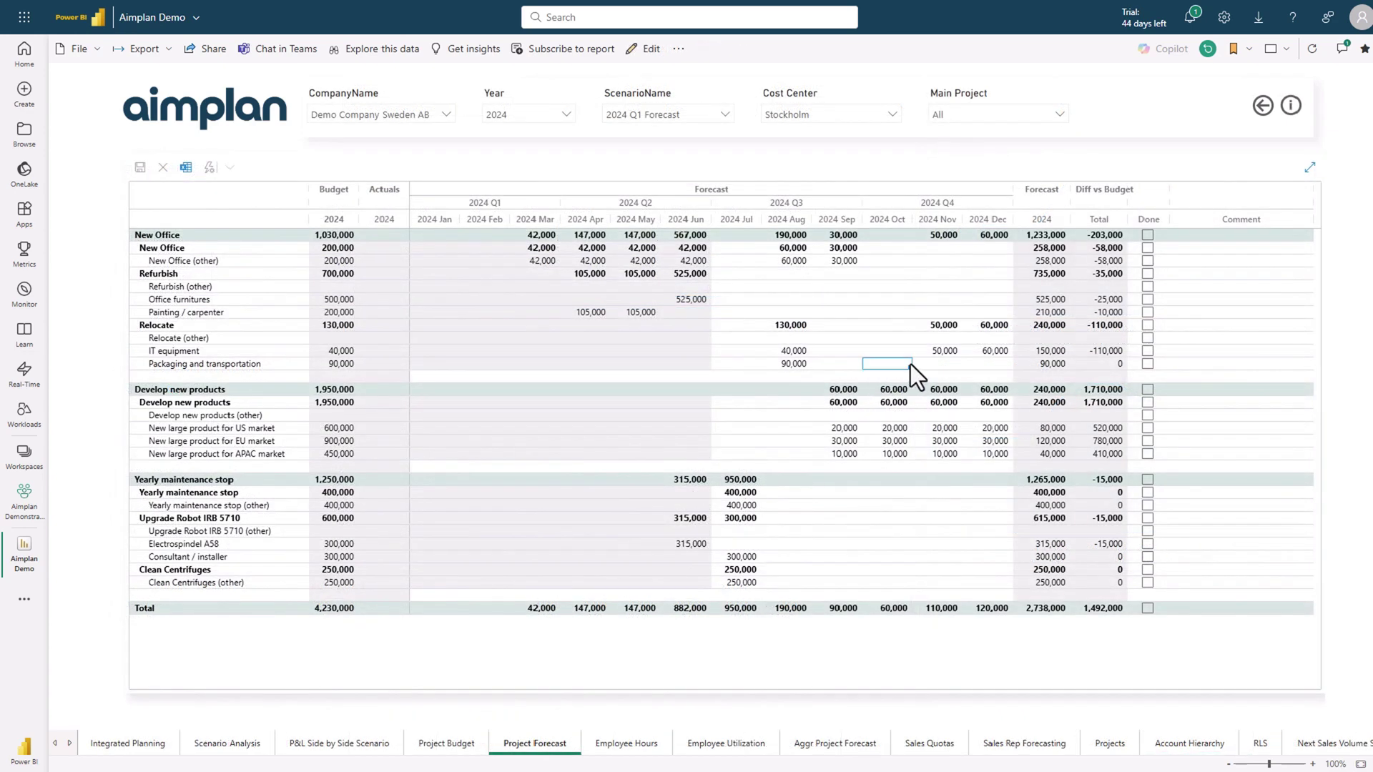
type("50000")
key("Tab")
type("60000")
key("Tab")
type("70,000")
key("Tab")
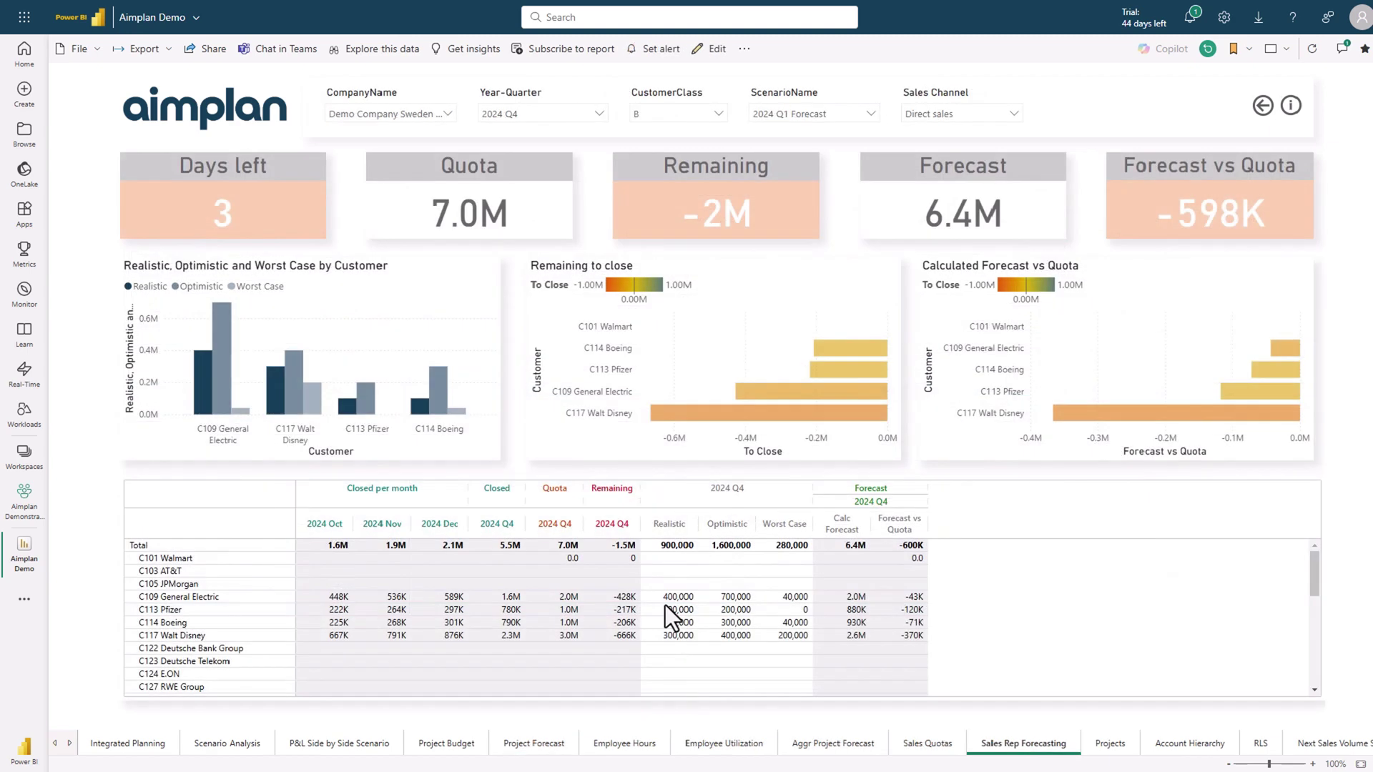
- Enter C109 General Electric's Q4 cases: Realistic 600,000, Optimistic 900,000, Worst Case 400,000
type("600000")
key("Tab")
type("900000")
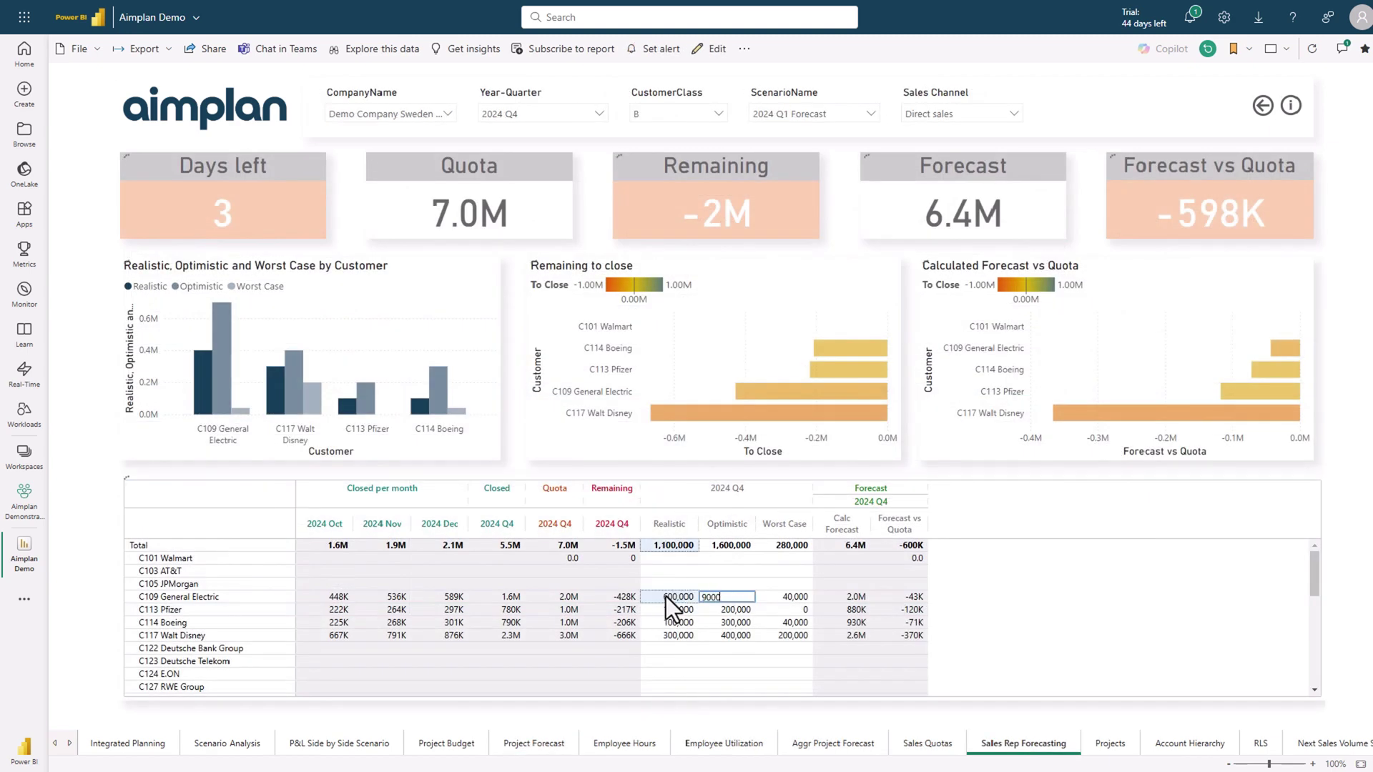
key("Tab")
type("400000")
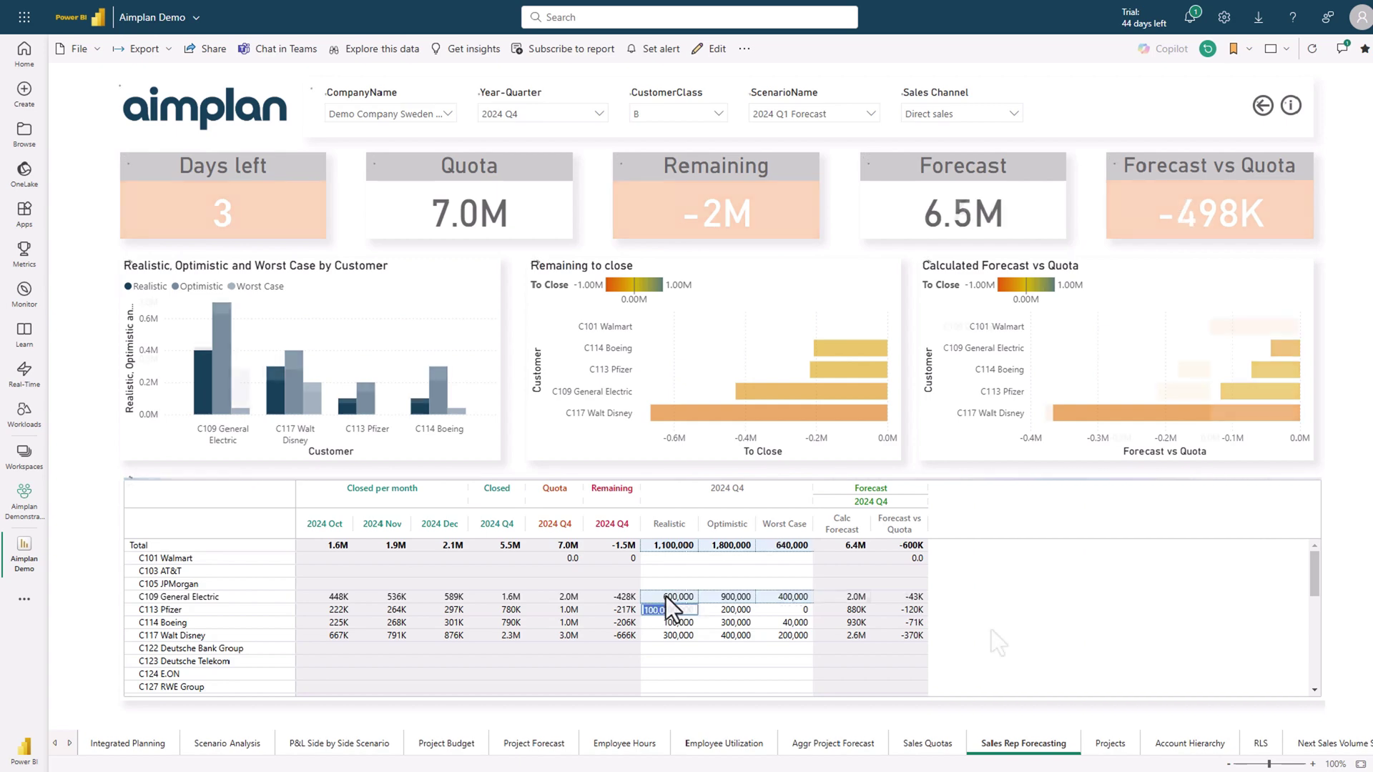
key("Tab")
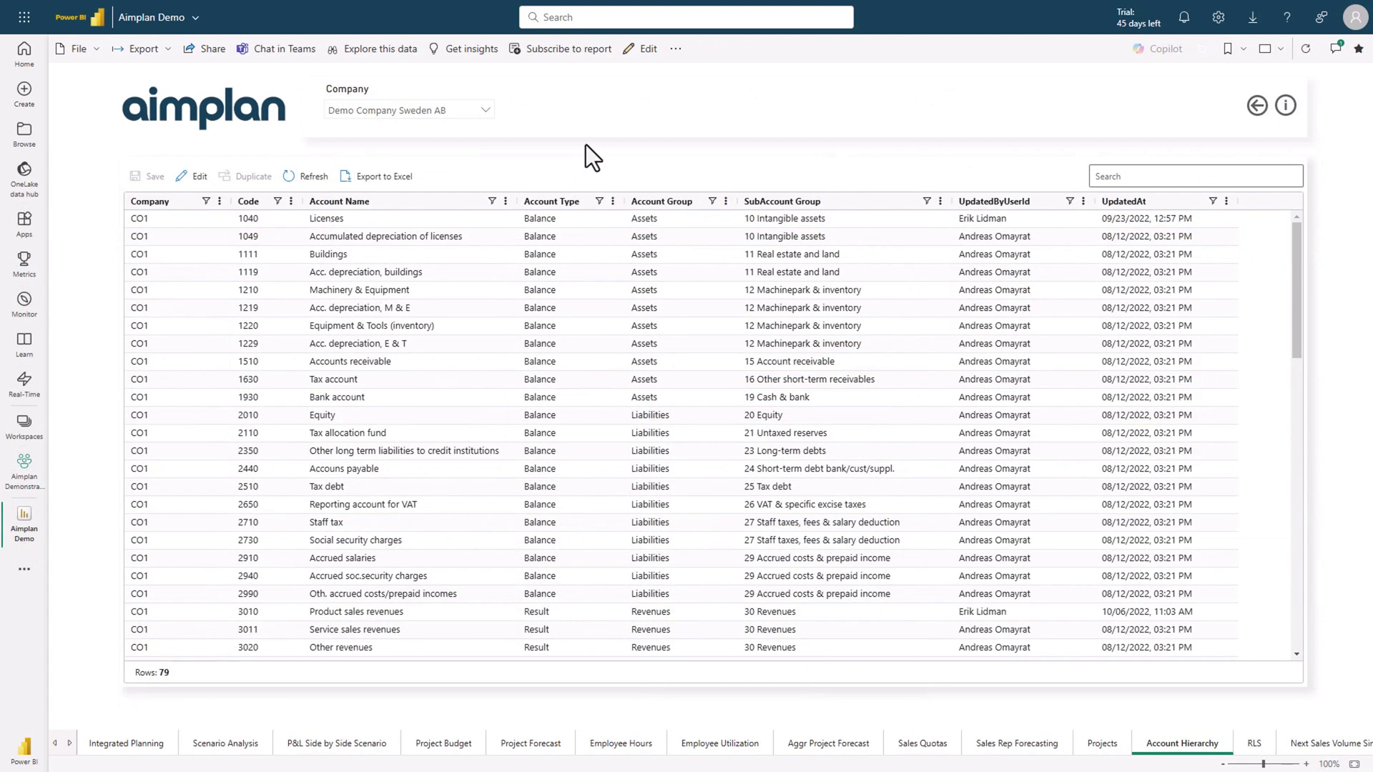
- Filter the account table to Demo Company Norway AS and switch it to edit mode
left_click(483, 110)
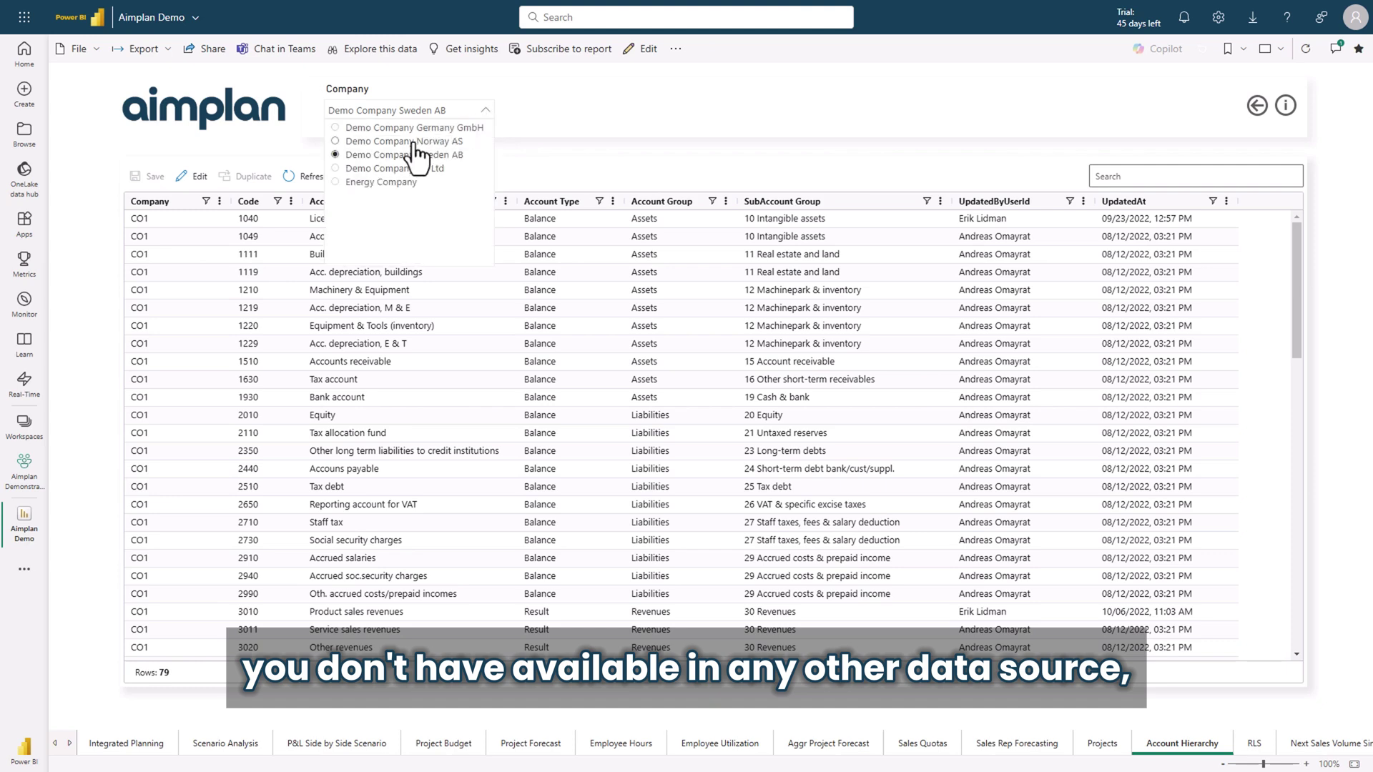
left_click(422, 153)
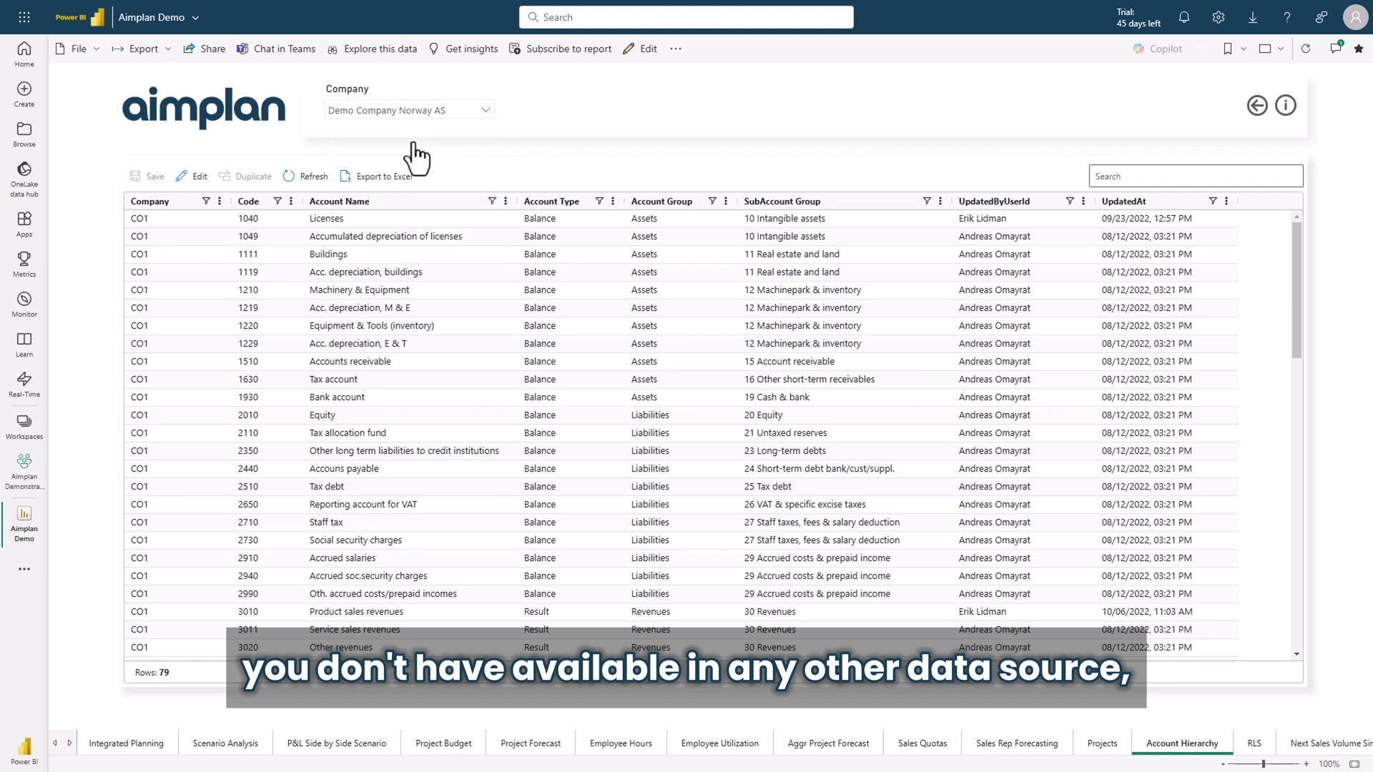
left_click(195, 177)
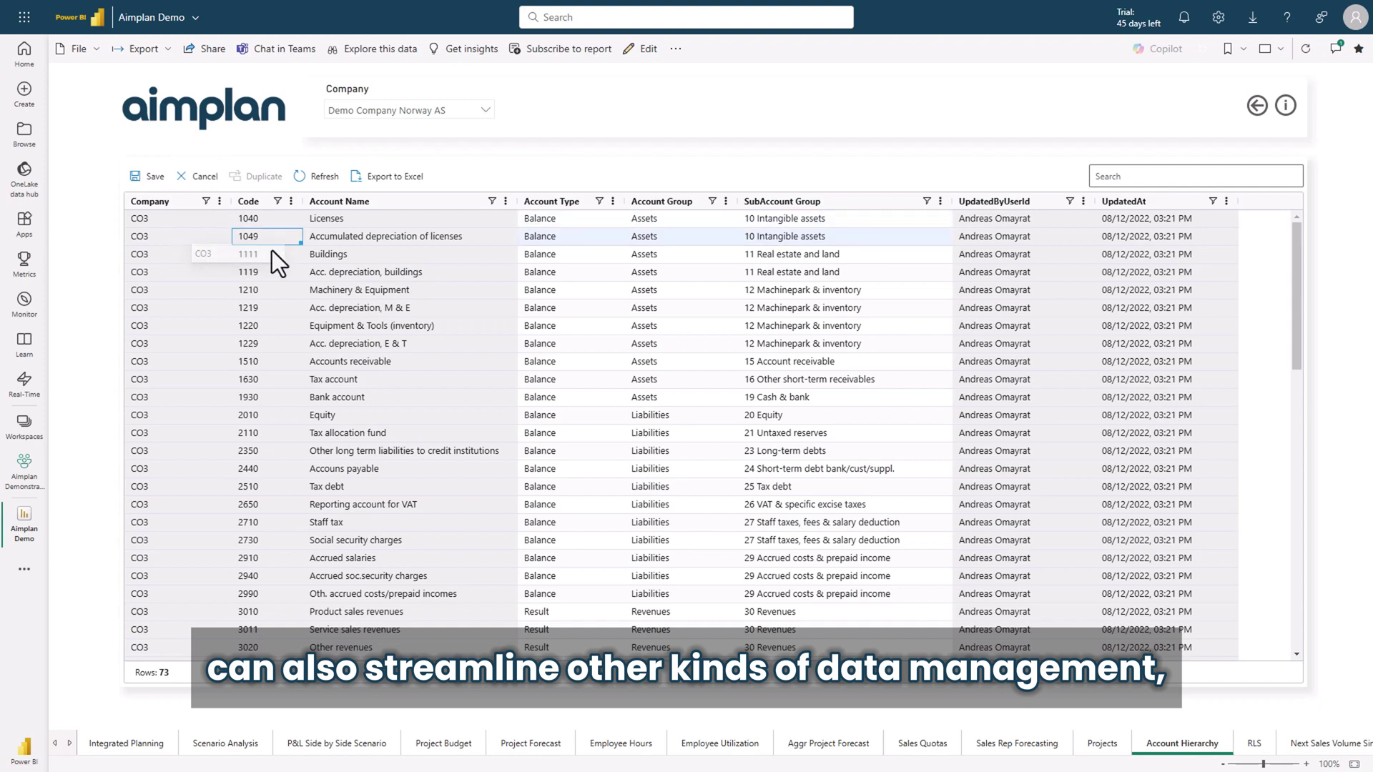
left_click_drag(271, 241, 366, 580)
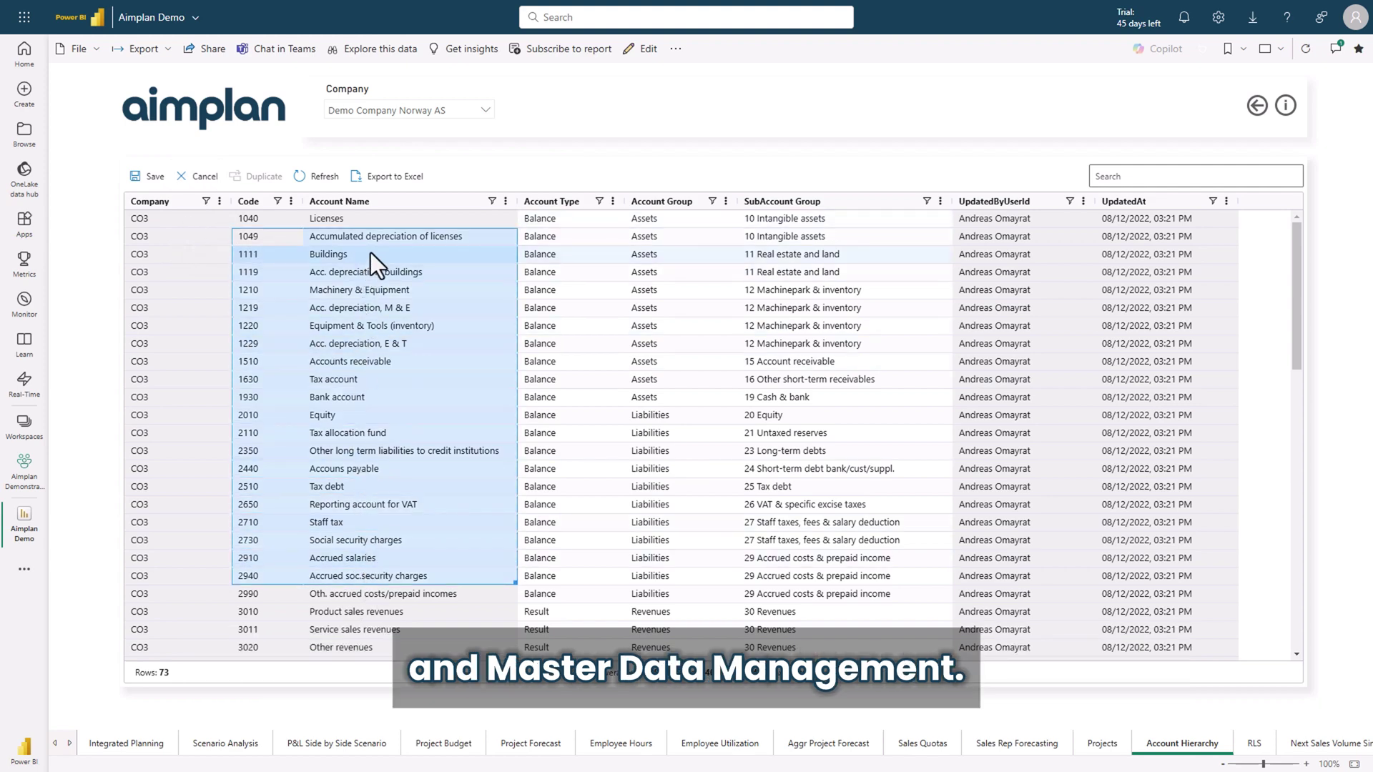
left_click(384, 236)
- Assign account 1049 to 11 Real estate and land and 1210 to 16 Other short-term receivables
left_click(832, 238)
left_click(833, 238)
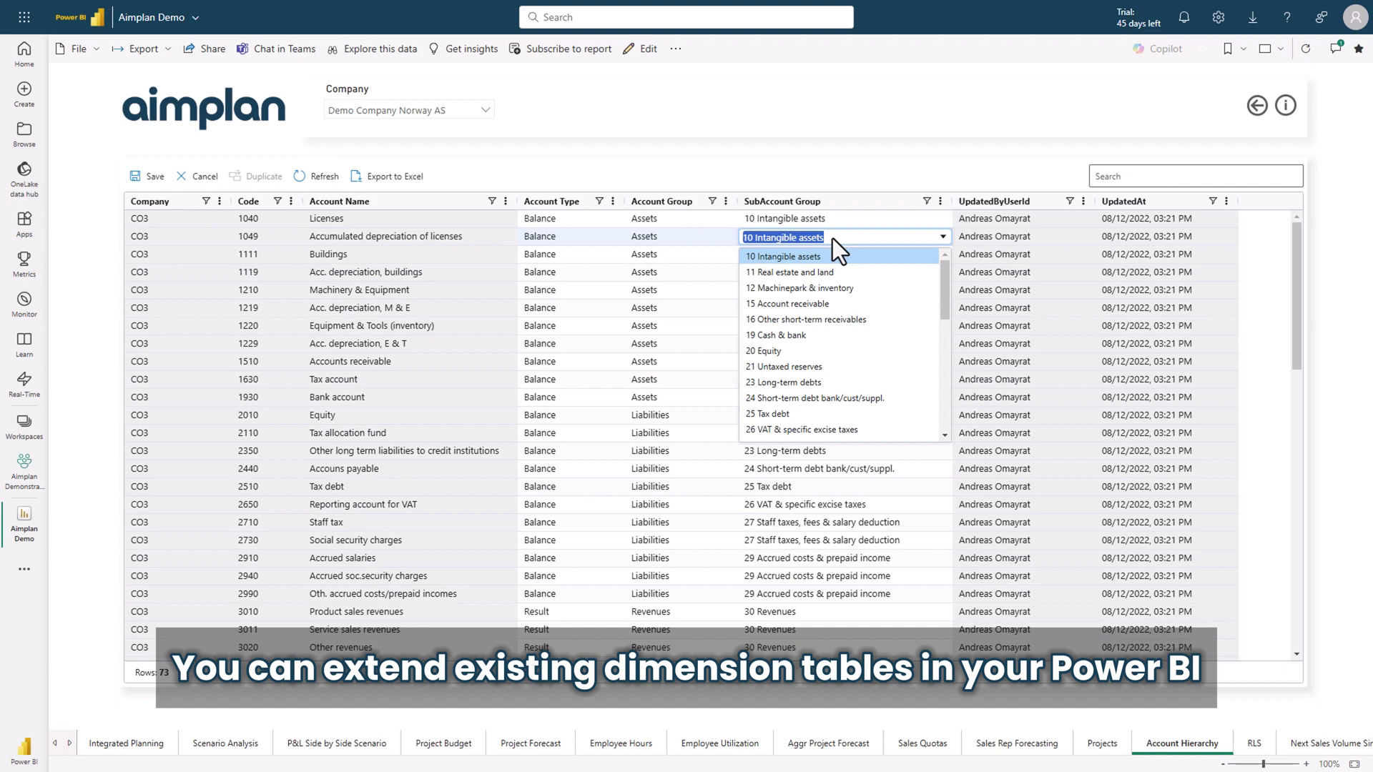
left_click(832, 269)
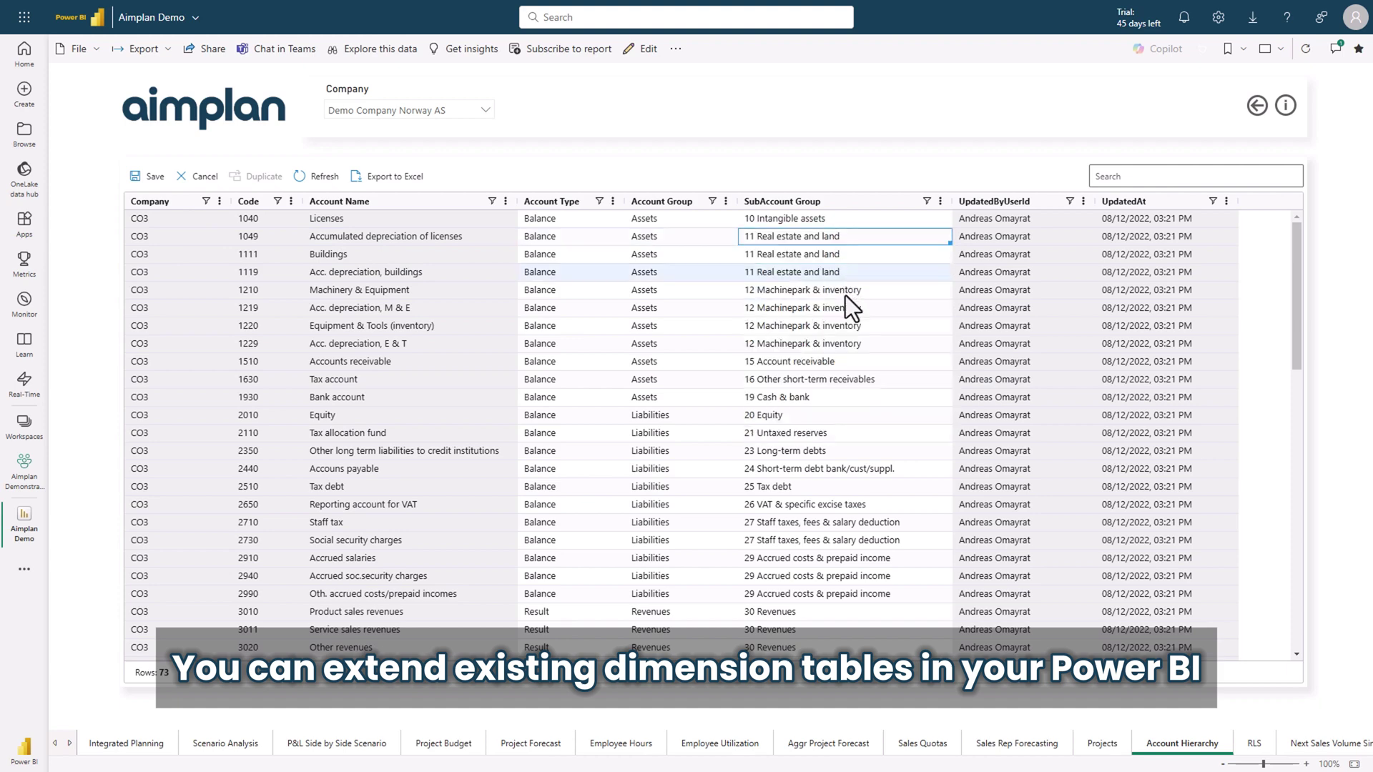
left_click(845, 295)
left_click(828, 375)
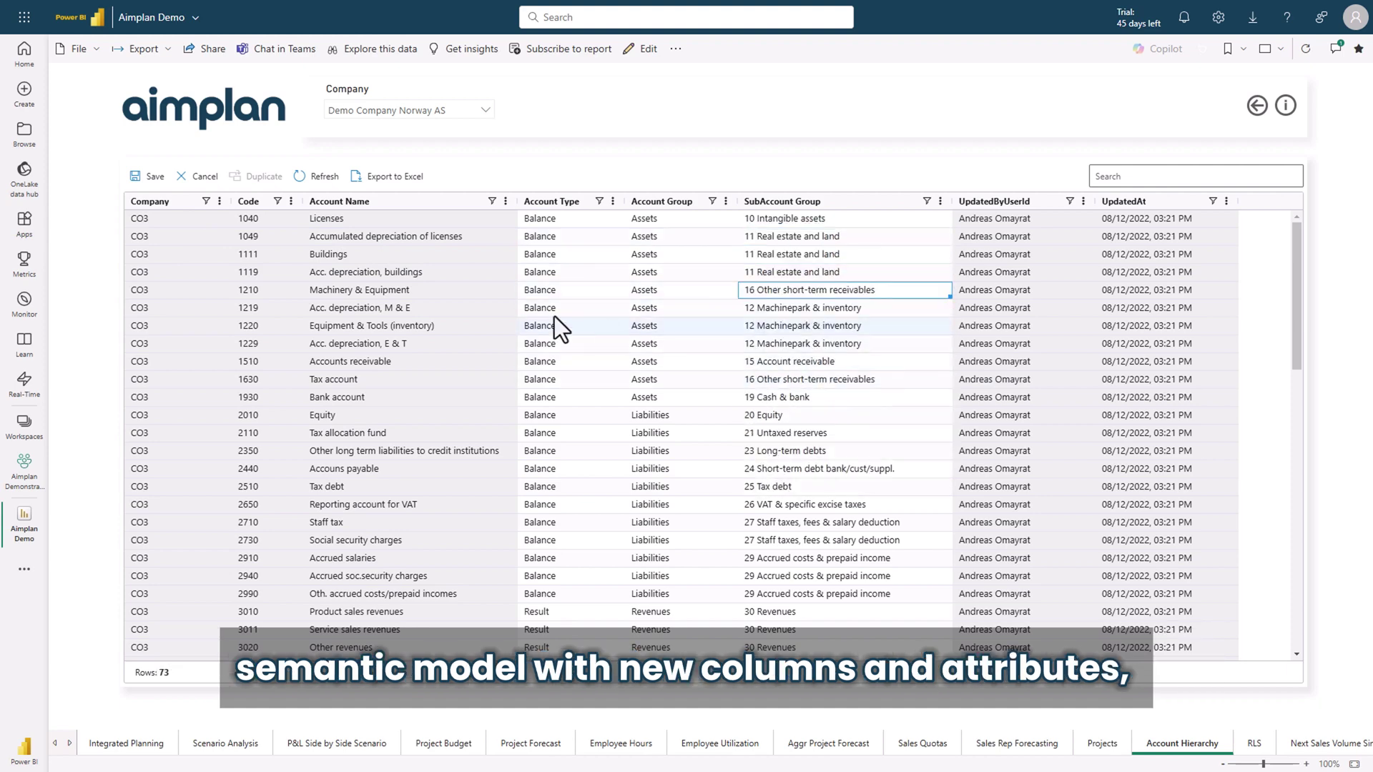
- Save the account group changes, then rename project 1040 to Tesla project
left_click(151, 178)
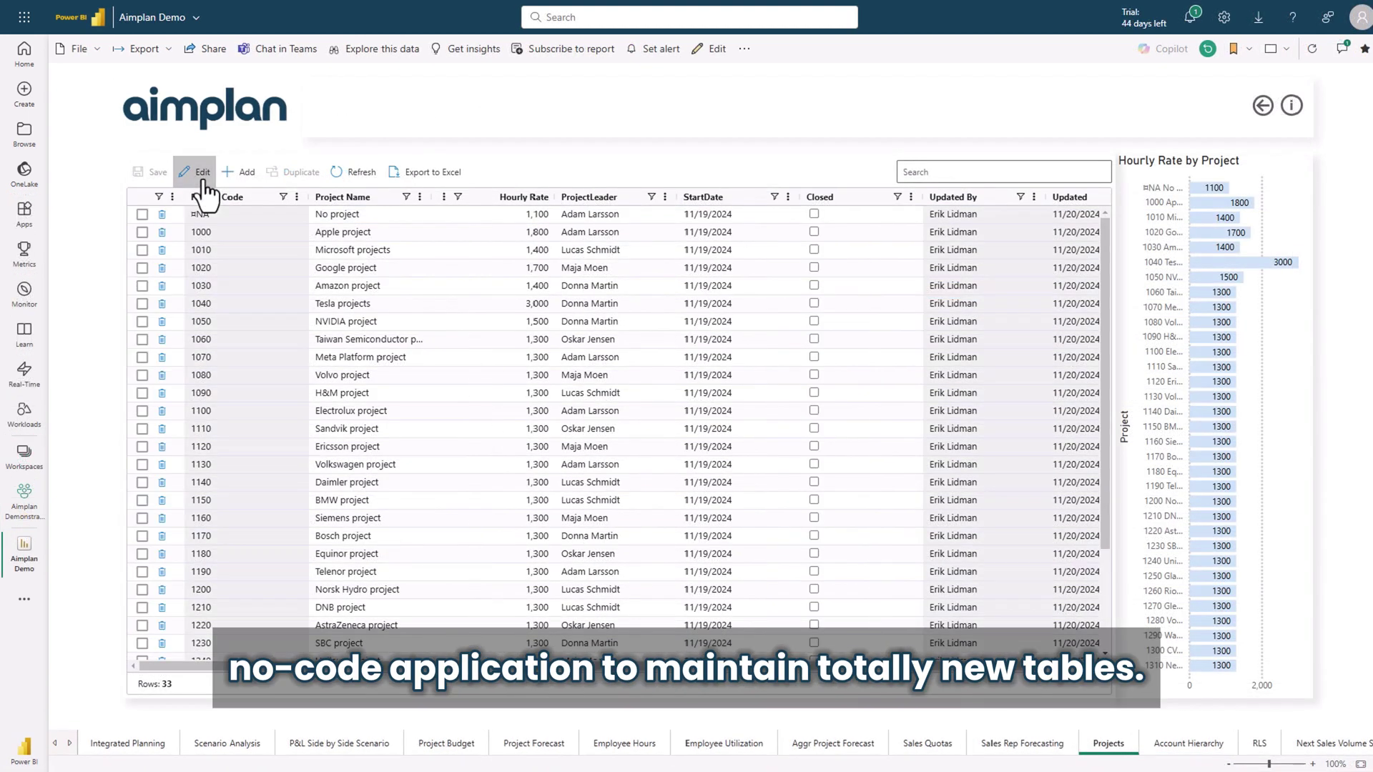
left_click(203, 180)
left_click(388, 303)
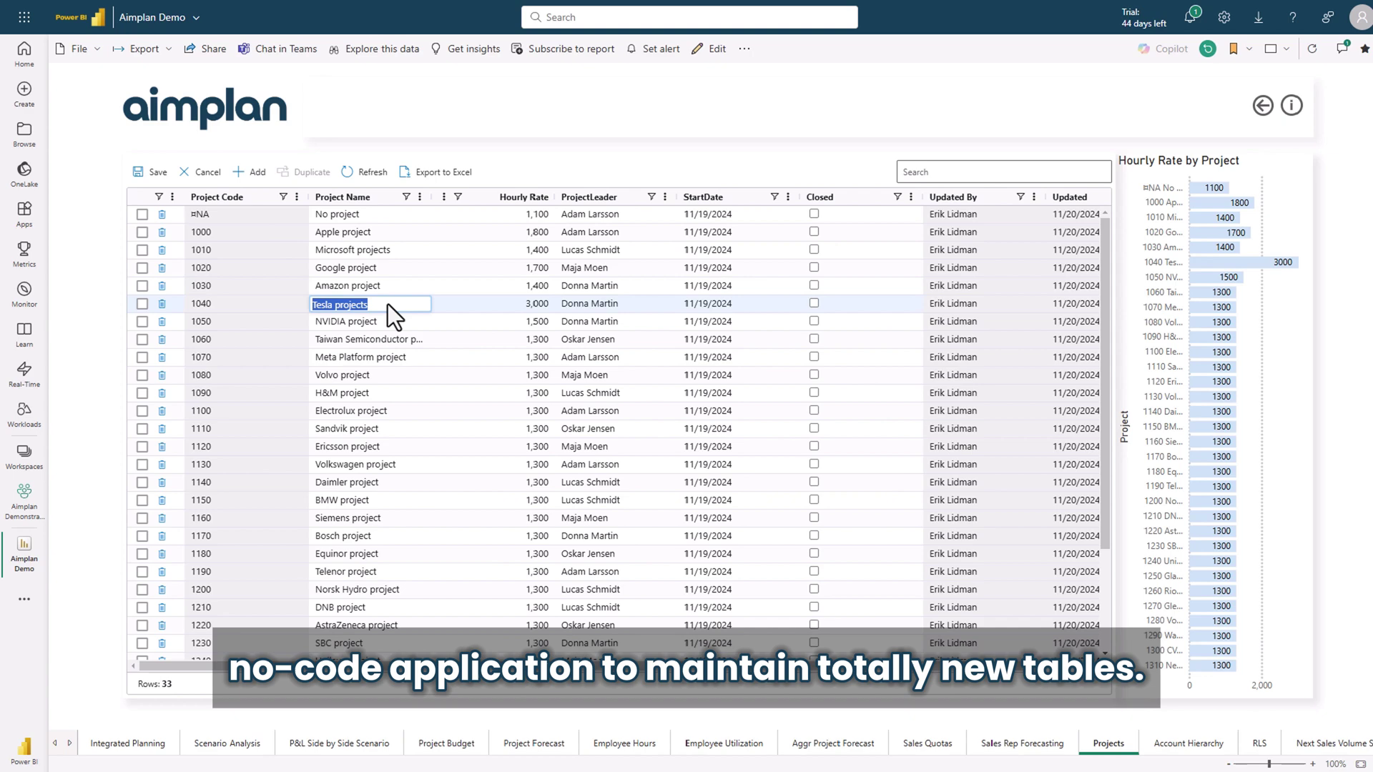
key("End")
key("BackSpace")
- Set project 1040's hourly rate to 1,300, choose a different project leader, and save
key("Tab")
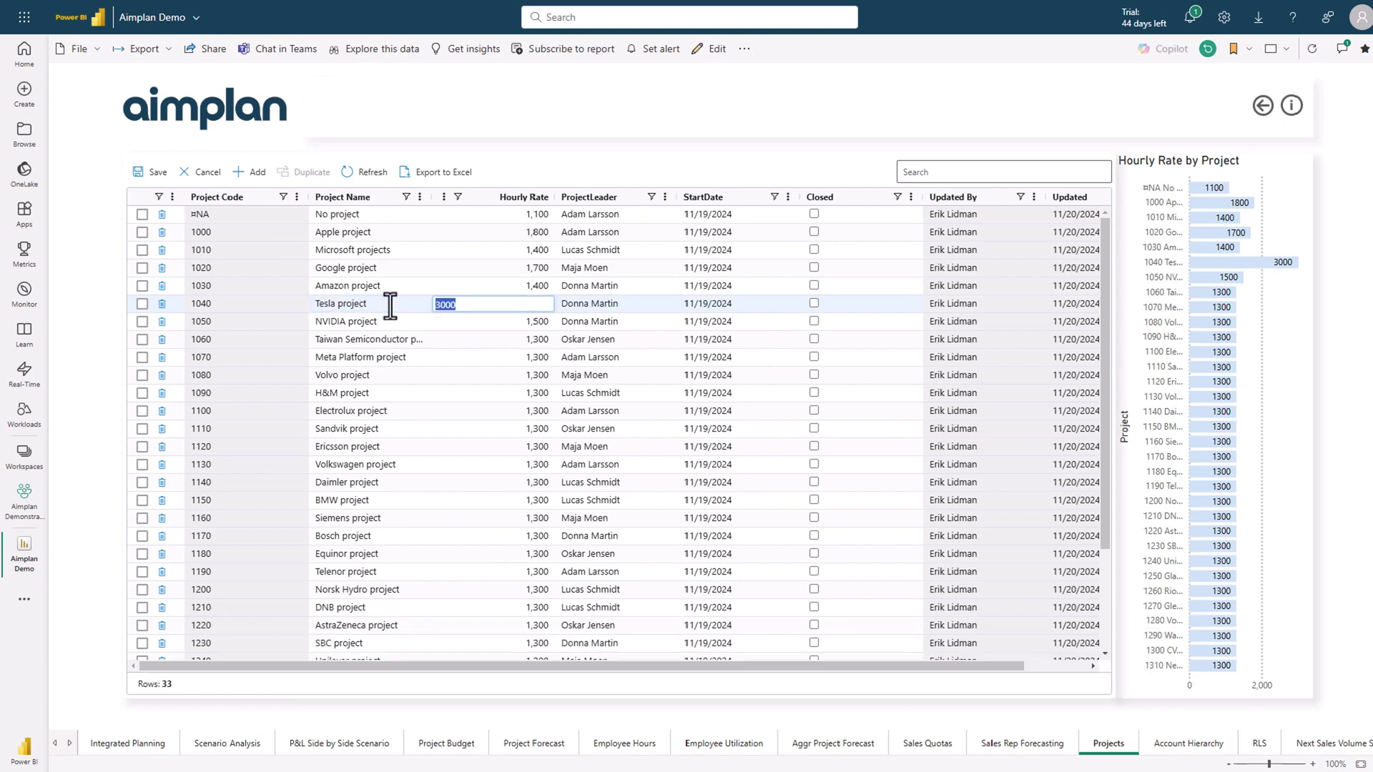
key("Tab")
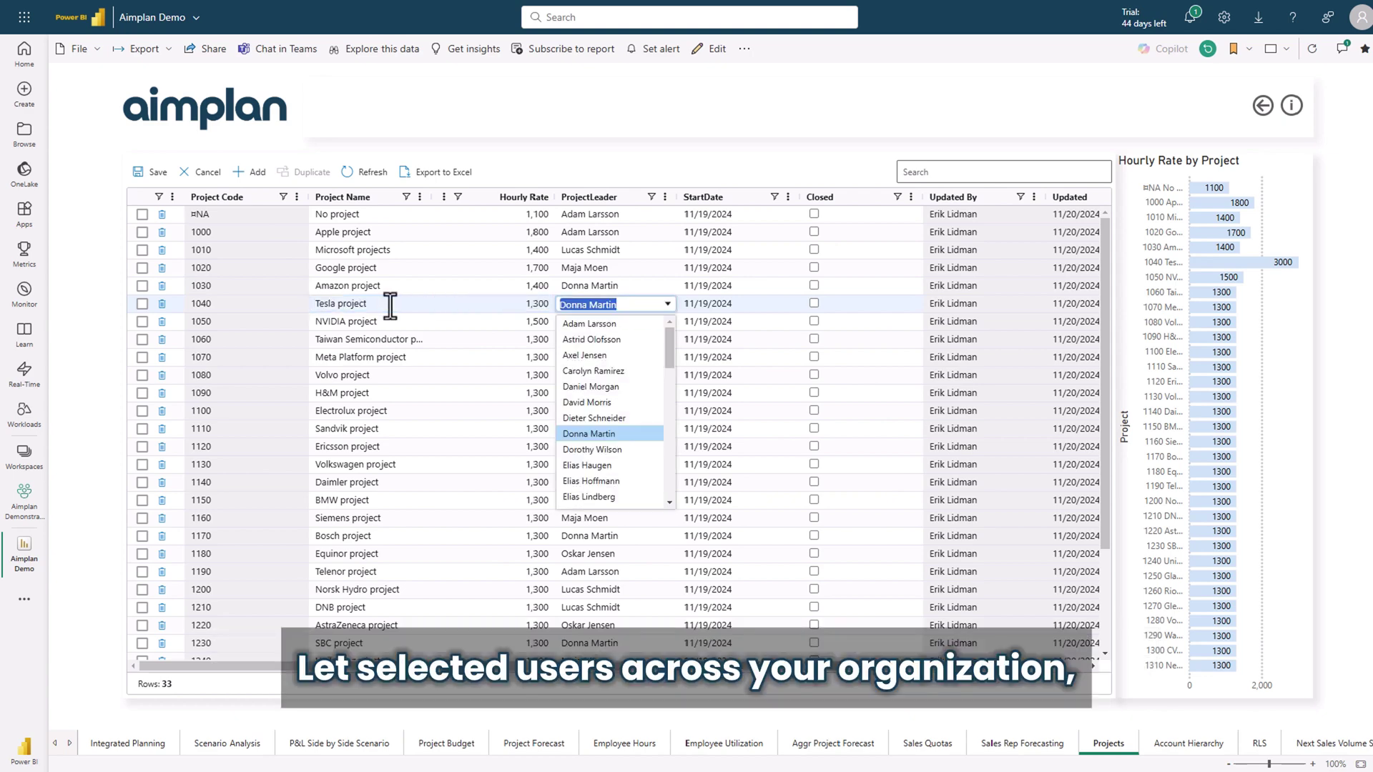
left_click(574, 358)
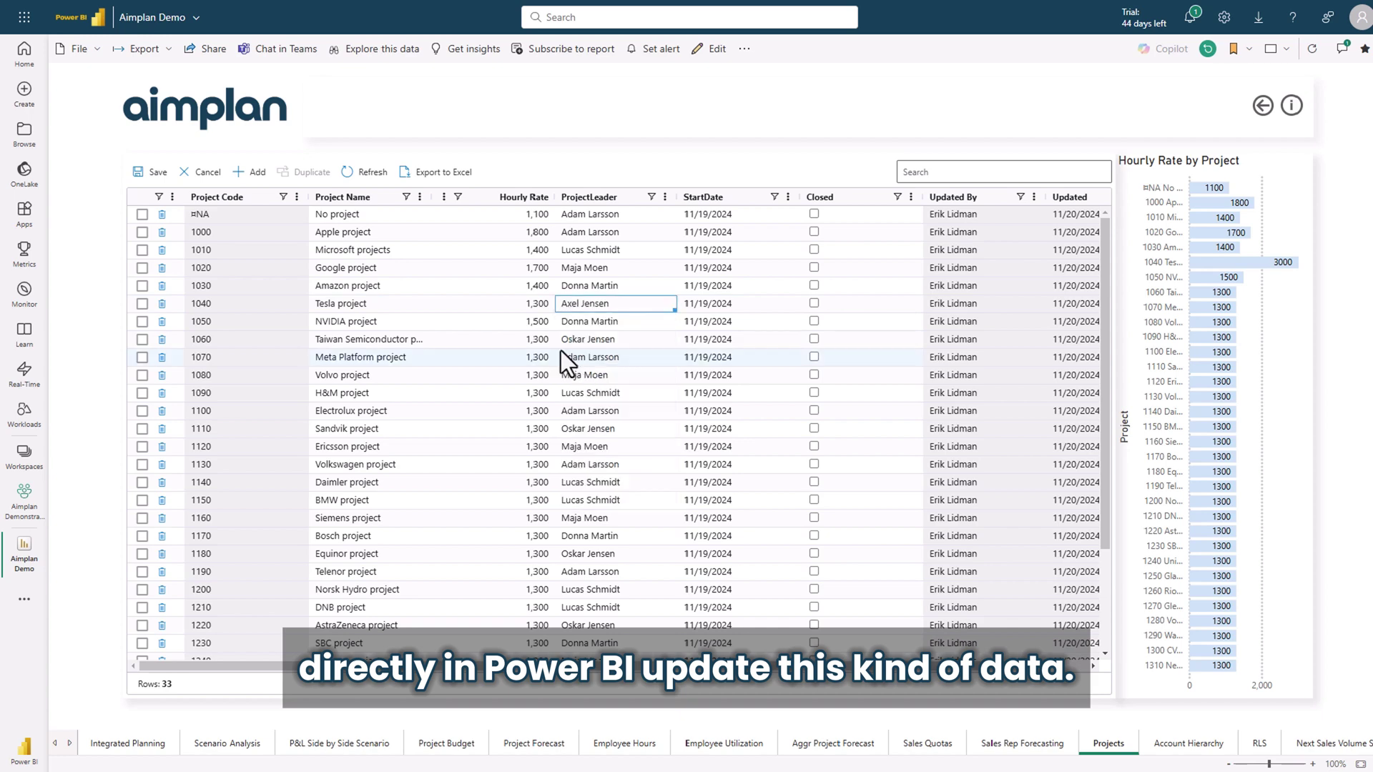
left_click(149, 179)
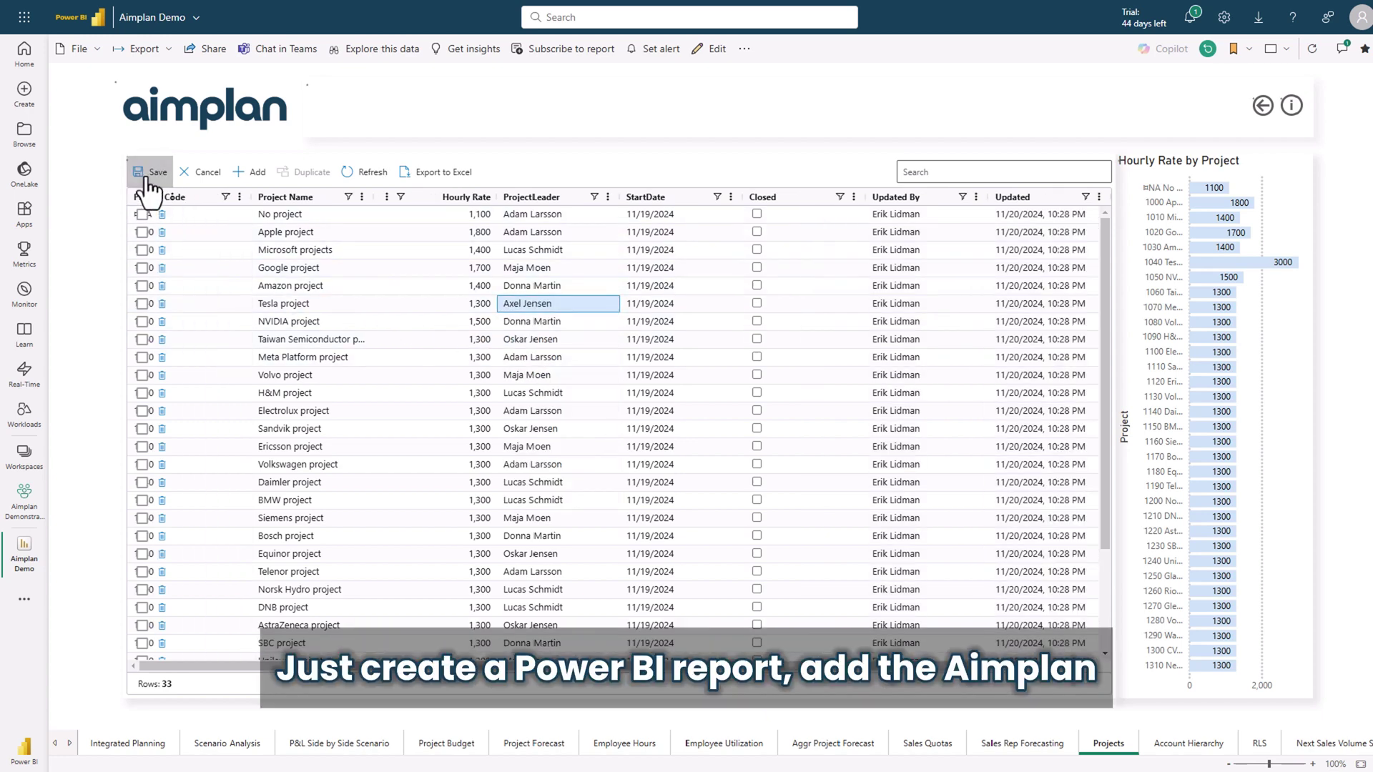
- Copy the Aimplan Demo report link from the Share dialog's Copy link option
left_click(202, 50)
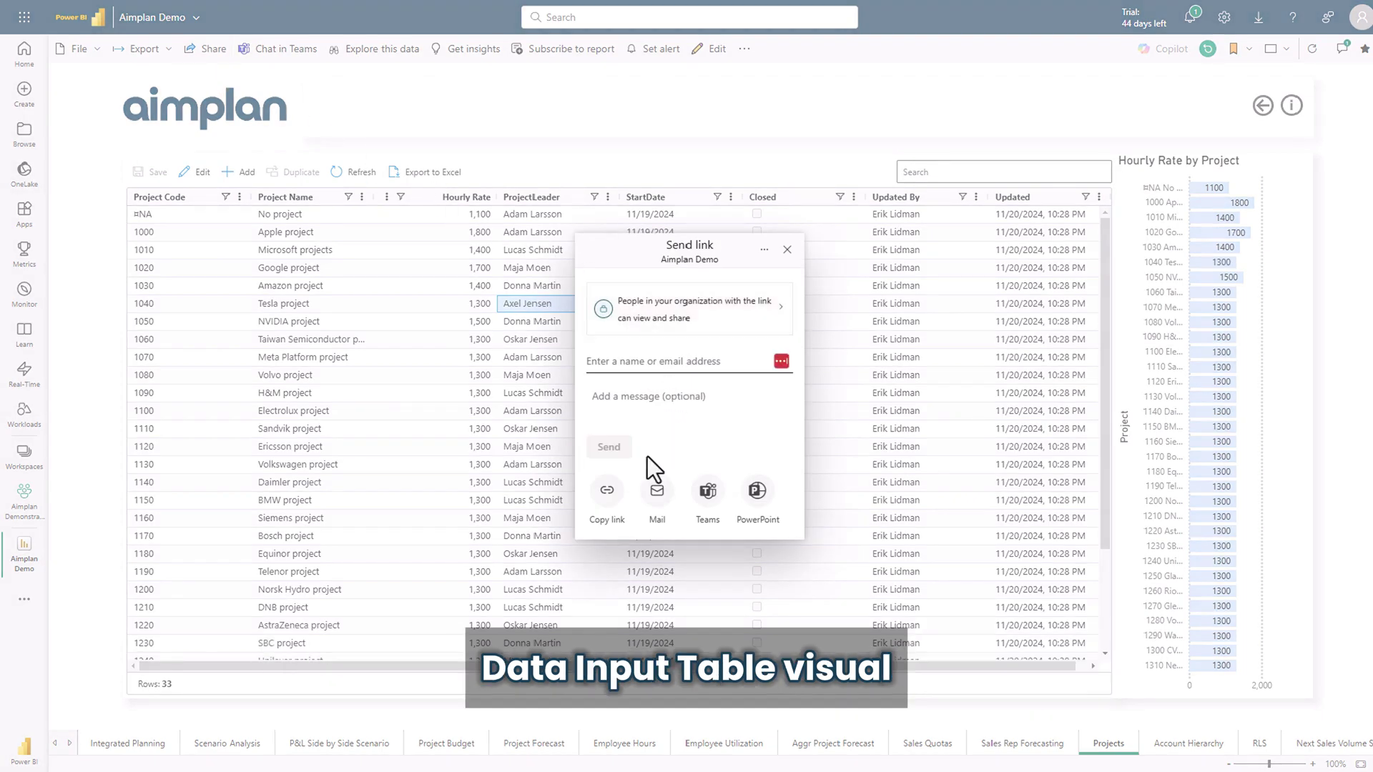
left_click(607, 492)
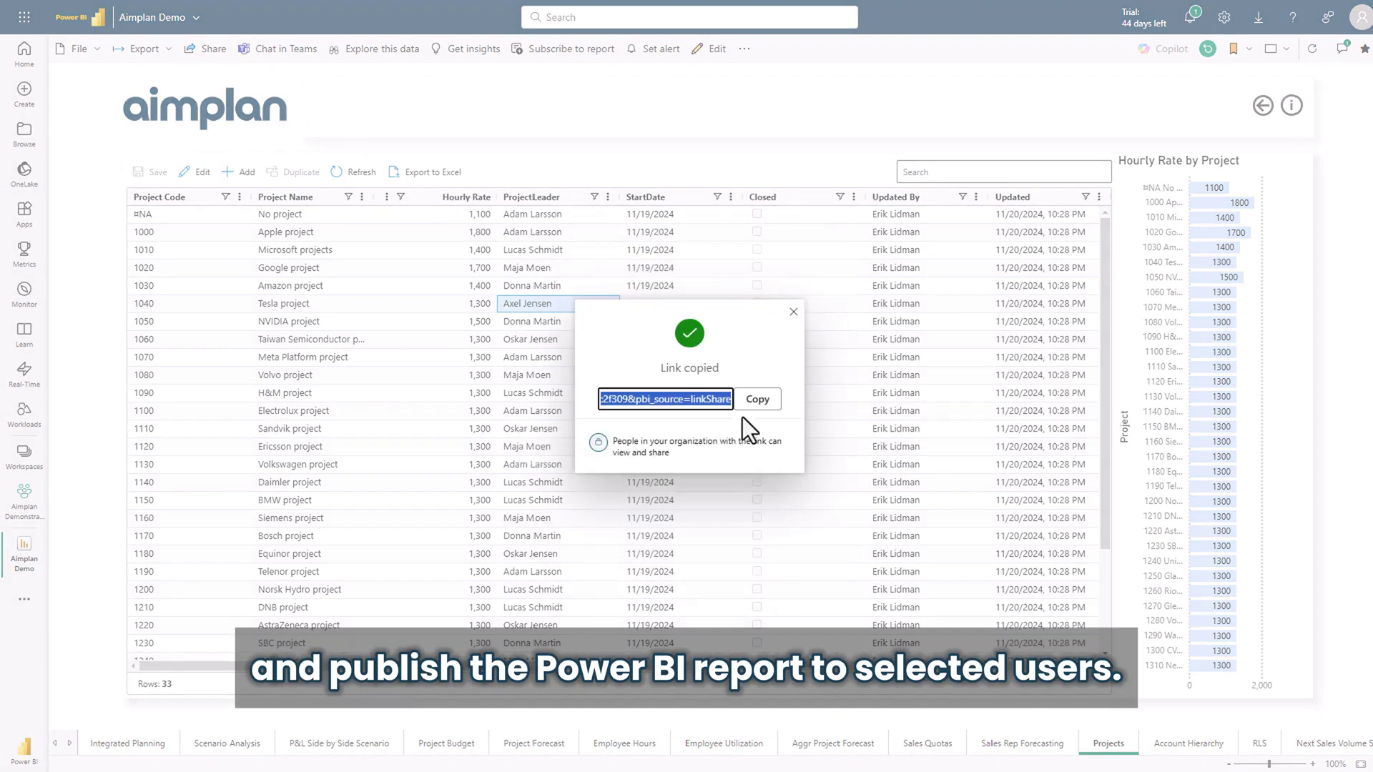
left_click(759, 407)
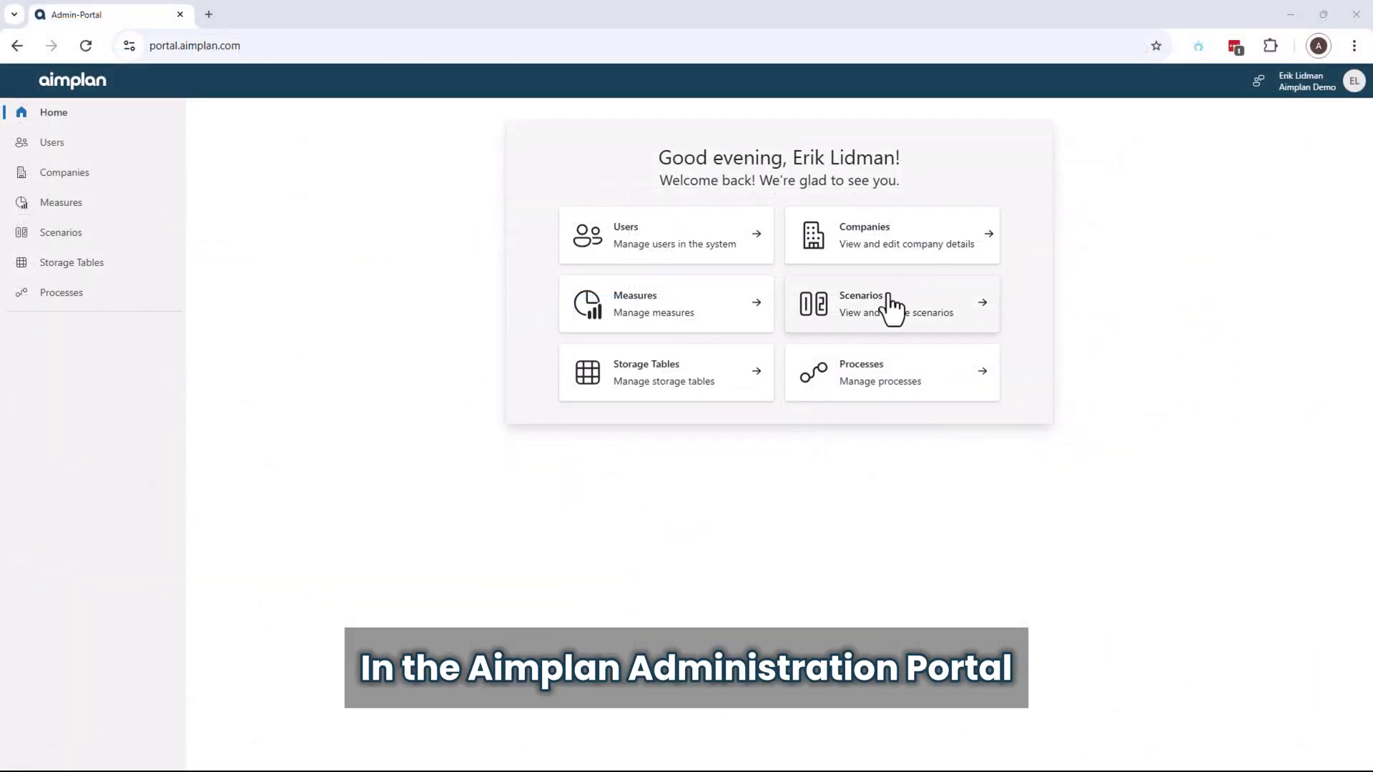
left_click(888, 295)
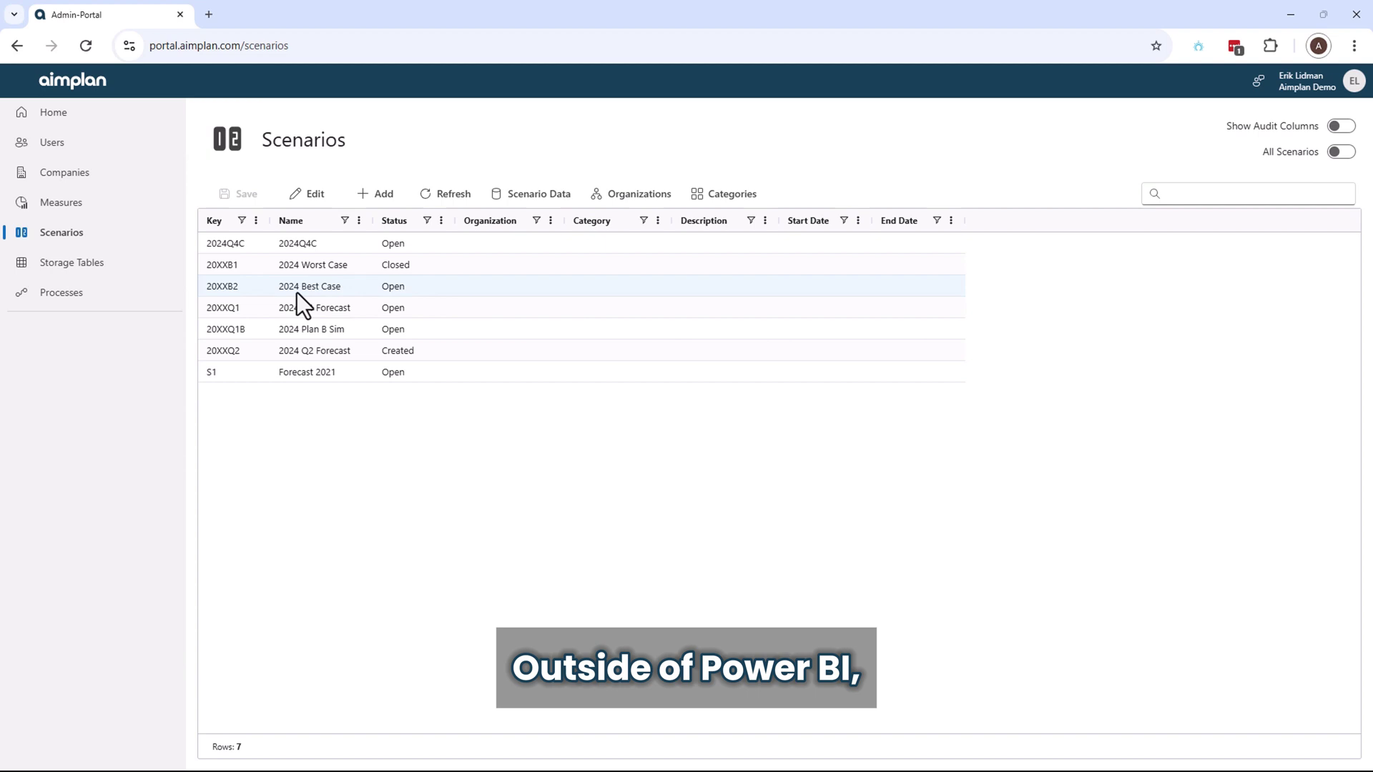
- Change the 2024 Best Case scenario status to Closed and save the Scenarios grid
left_click(309, 198)
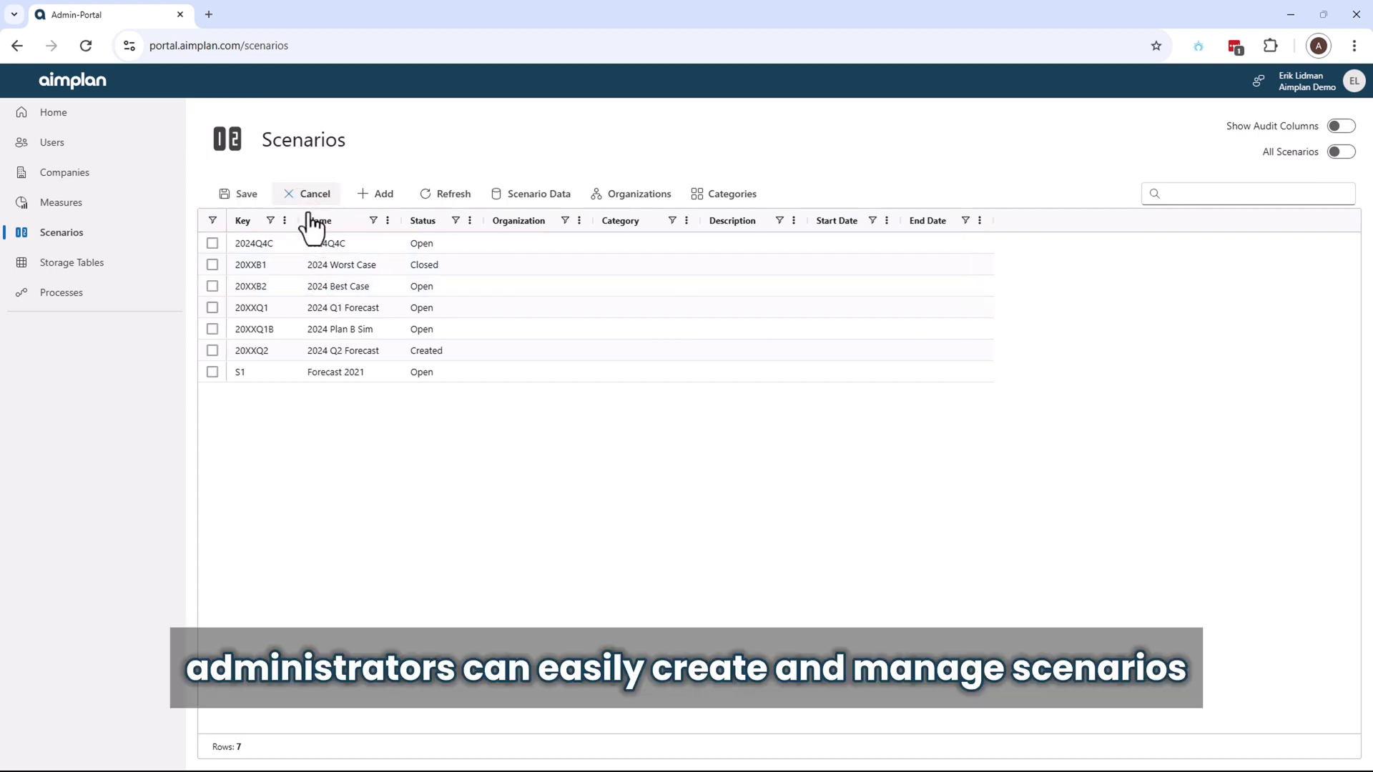
left_click(439, 290)
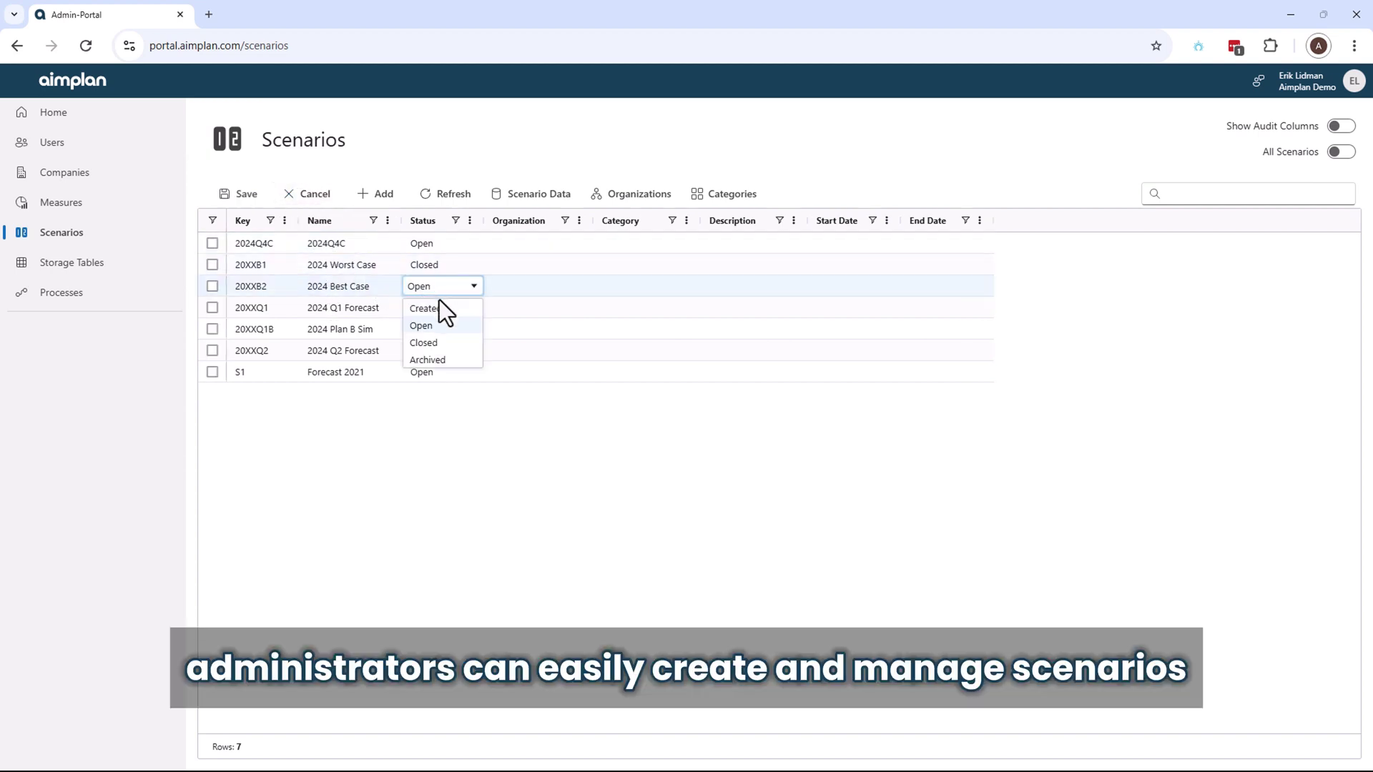
left_click(431, 341)
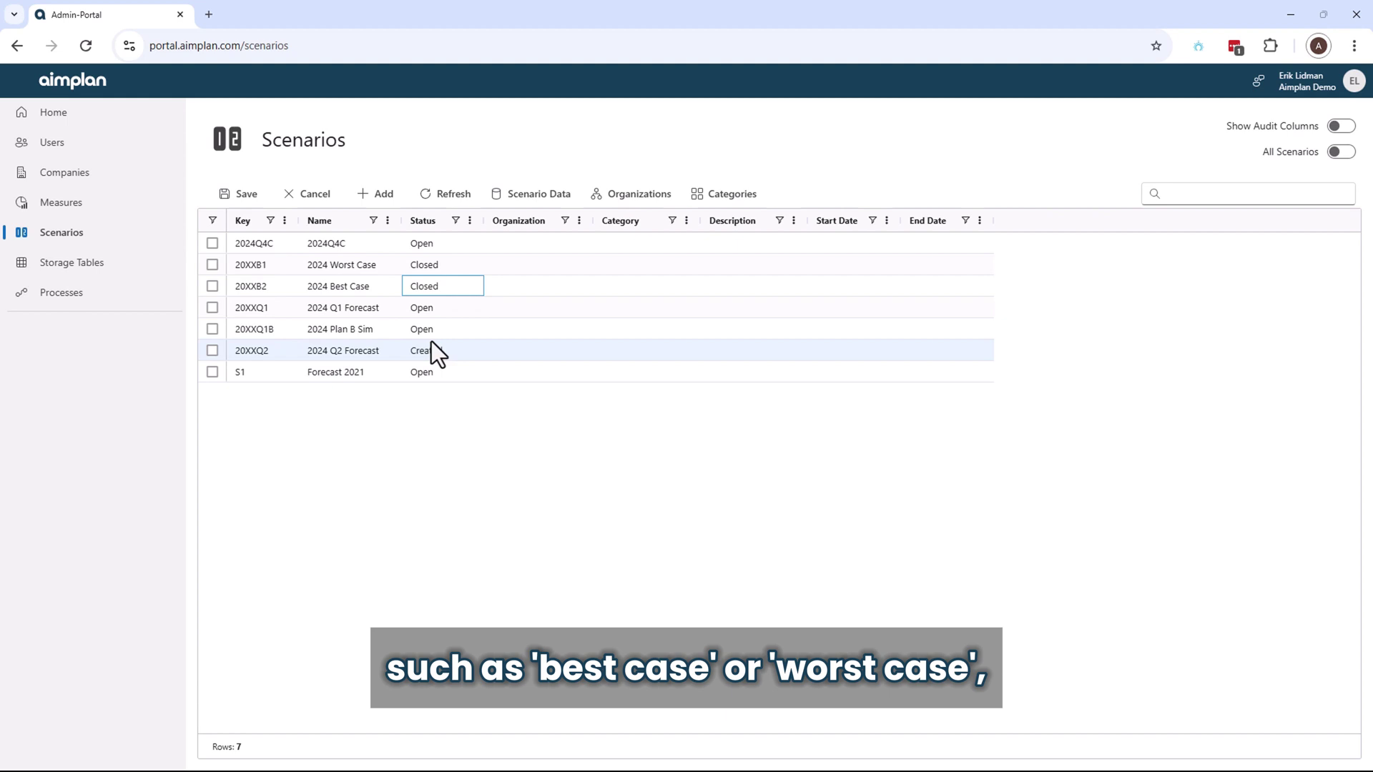
left_click(241, 196)
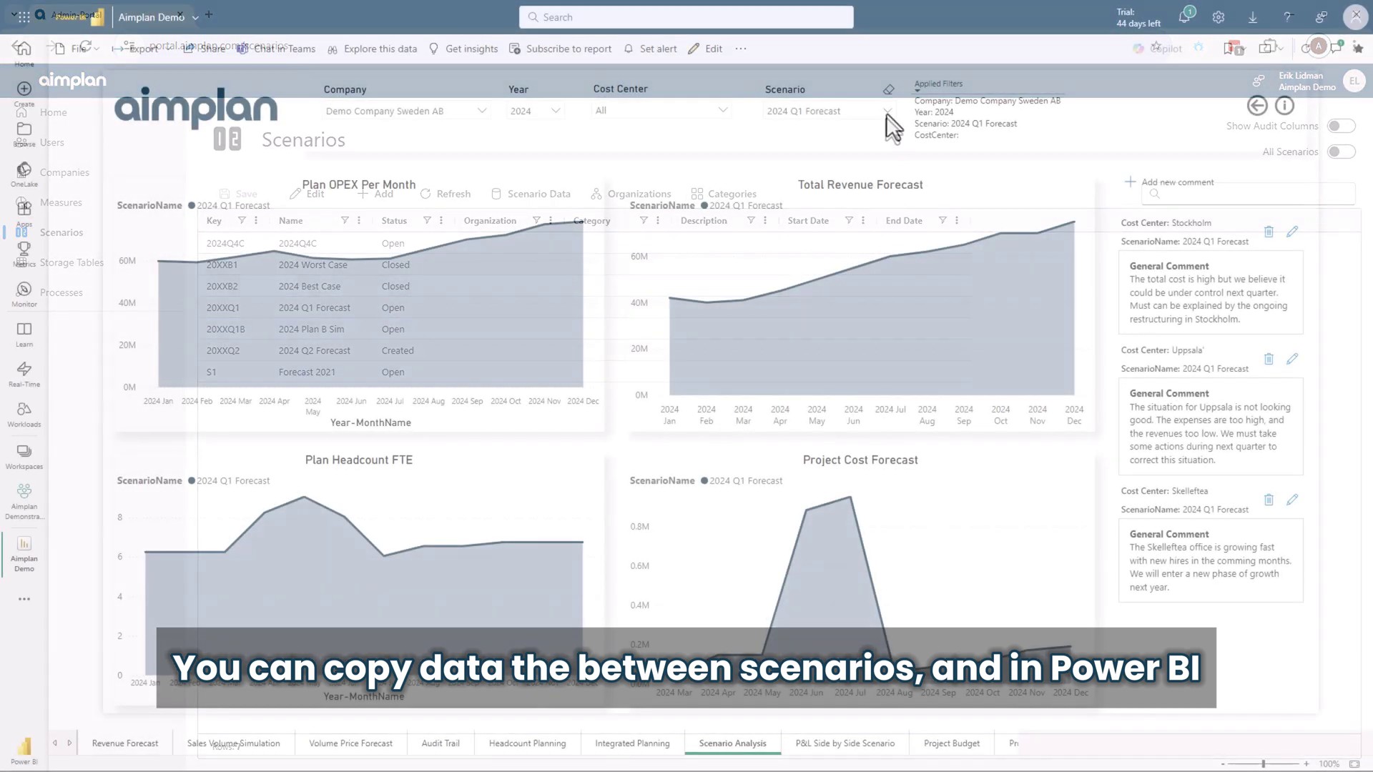
- Add 2024 Best Case and 2024 Worst Case to the Scenario slicer alongside 2024 Q1 Forecast
left_click(774, 129)
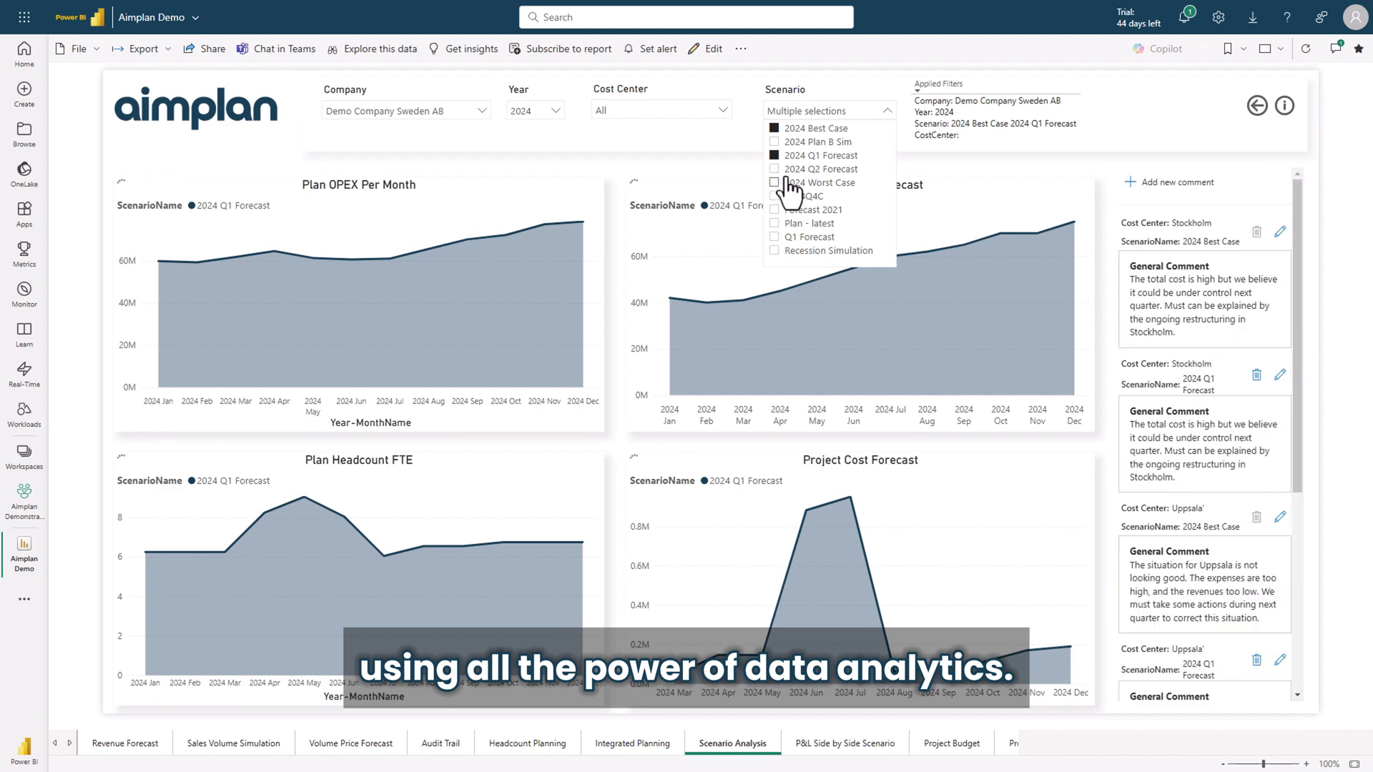
left_click(776, 183)
left_click(891, 112)
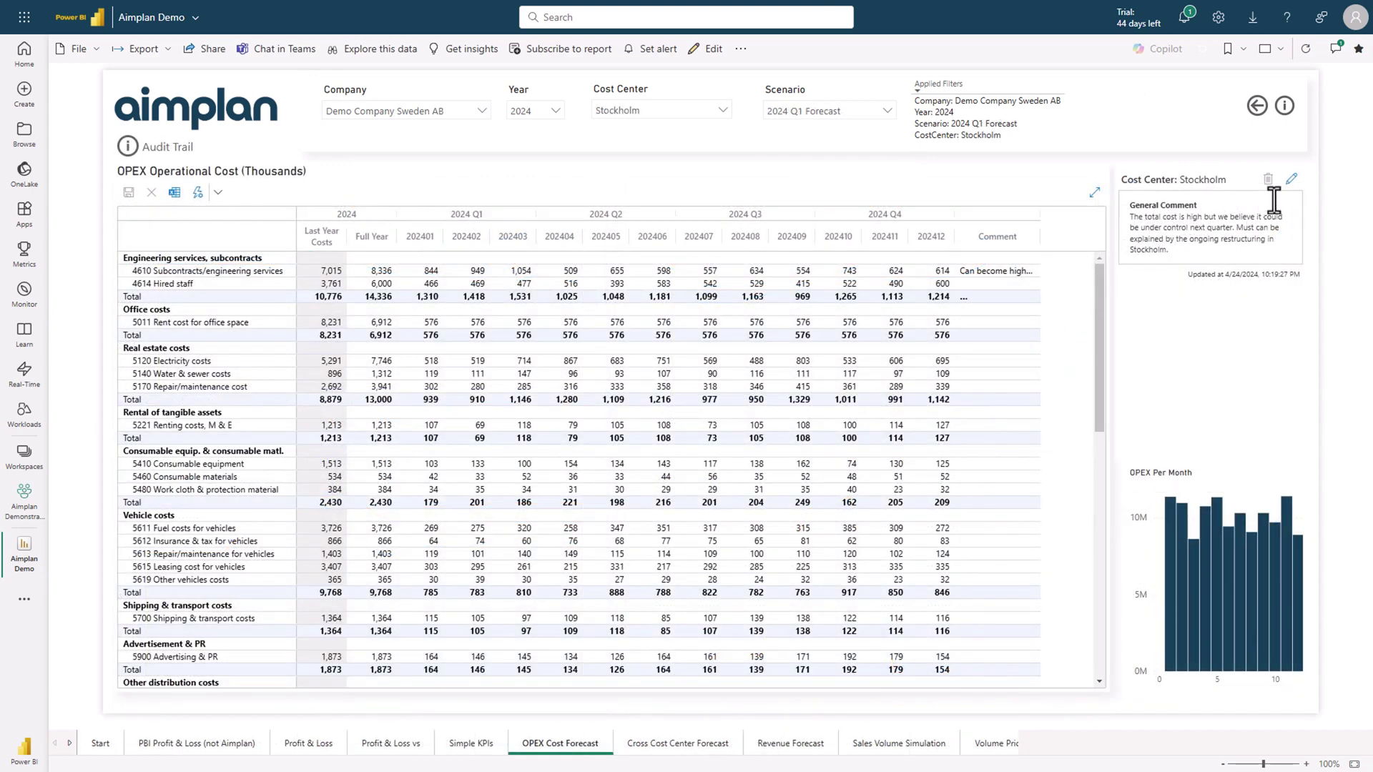
- Append 'Still work in progress' to the Stockholm cost center comment
left_click(1291, 179)
left_click(1186, 273)
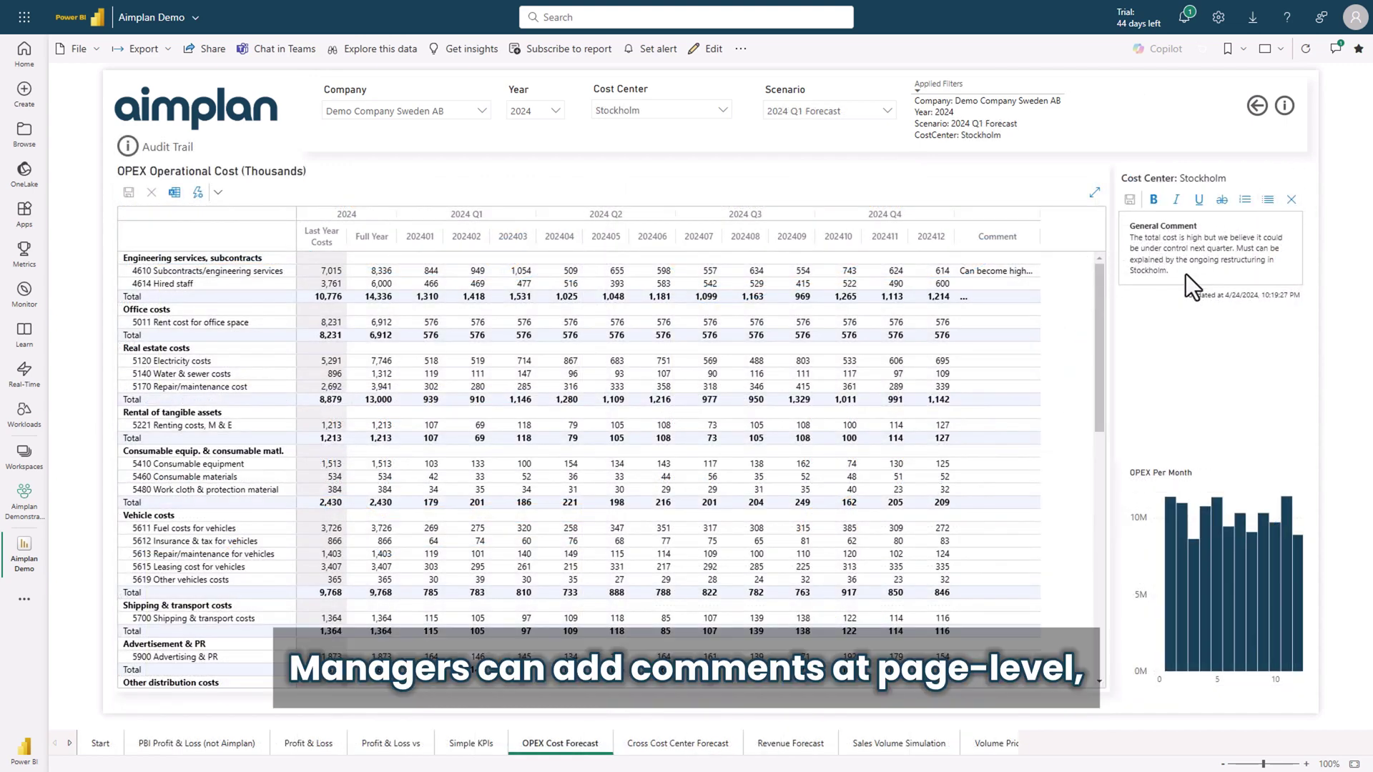
type("Still work in progress")
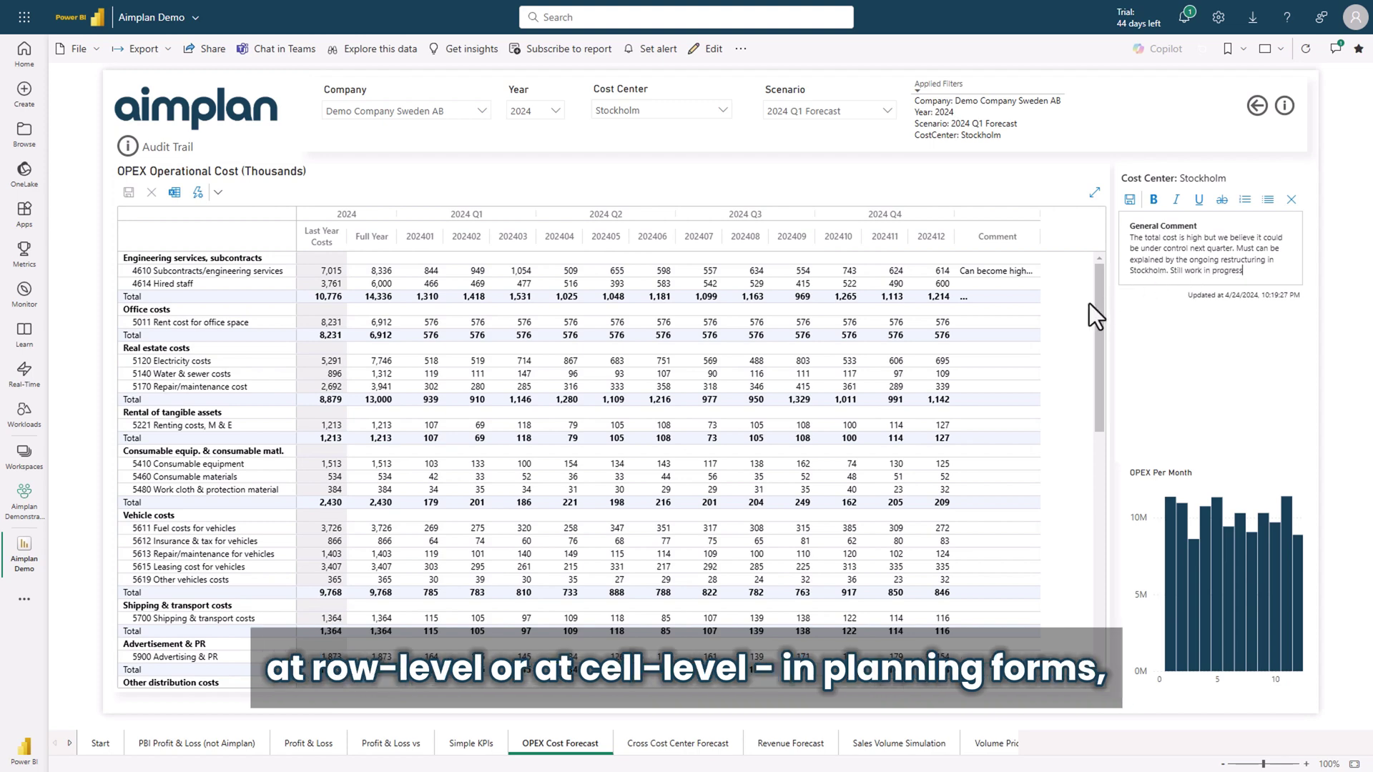
- Enter office rent for 202410–202412 (1,300, 1,000, 1,000) with row comment 'New office Q4'
left_click(851, 325)
type("1000")
key("Tab")
type("1000")
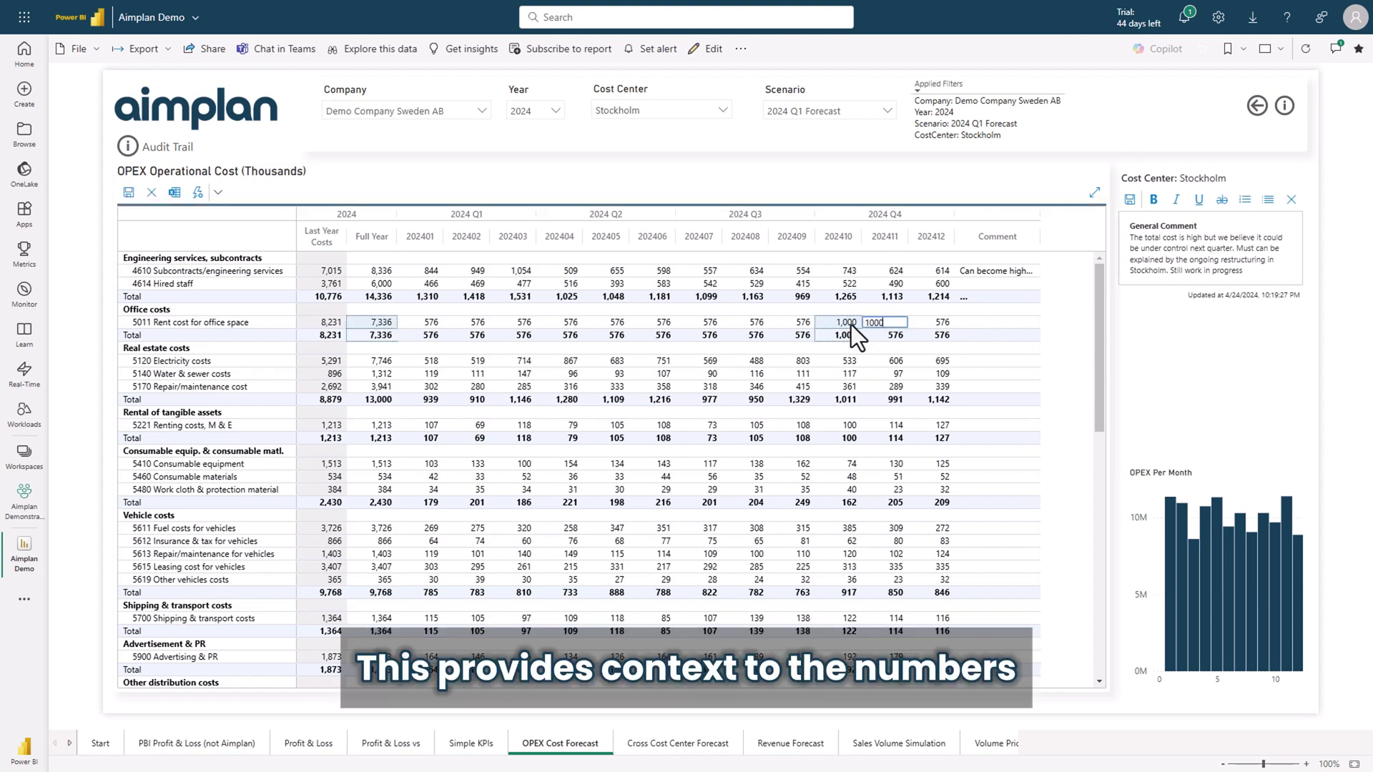
key("Tab")
type("1,000")
key("Tab")
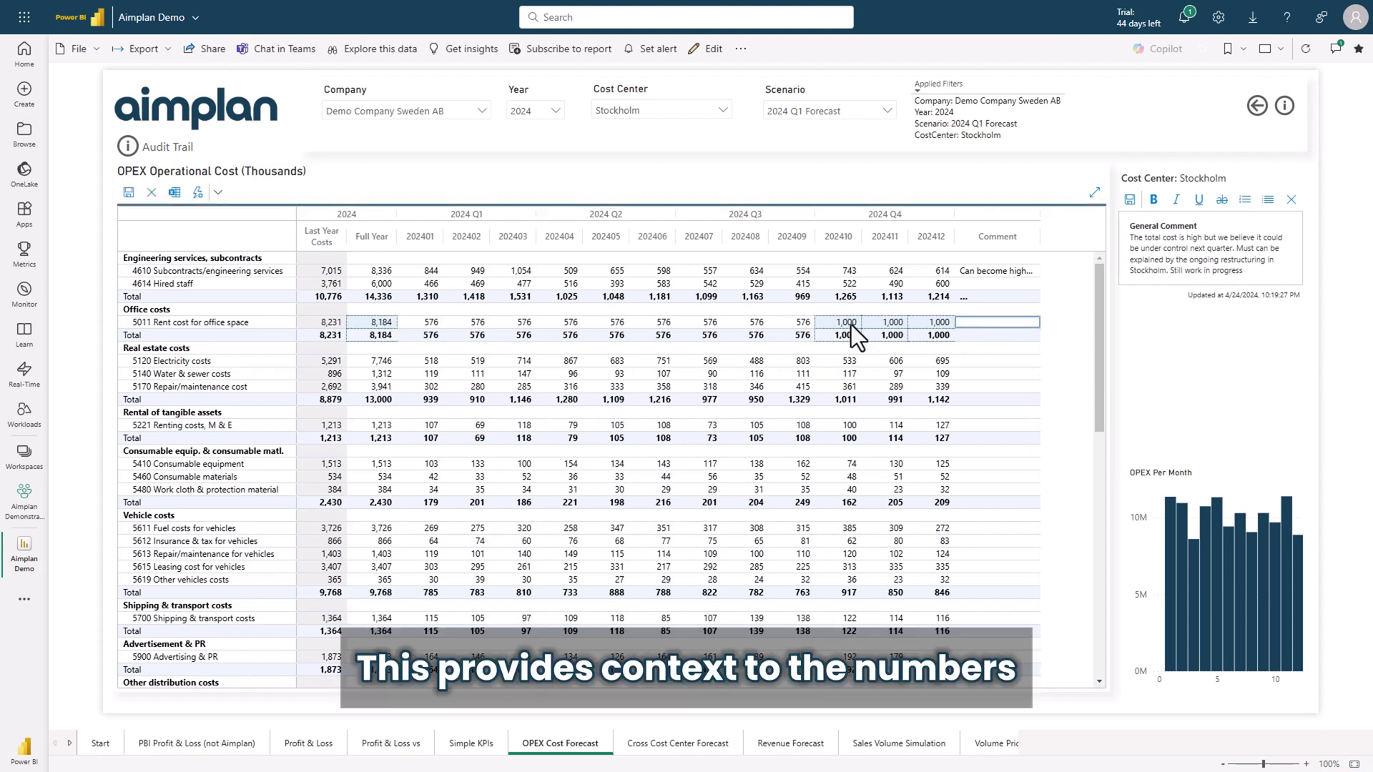
type("New office C")
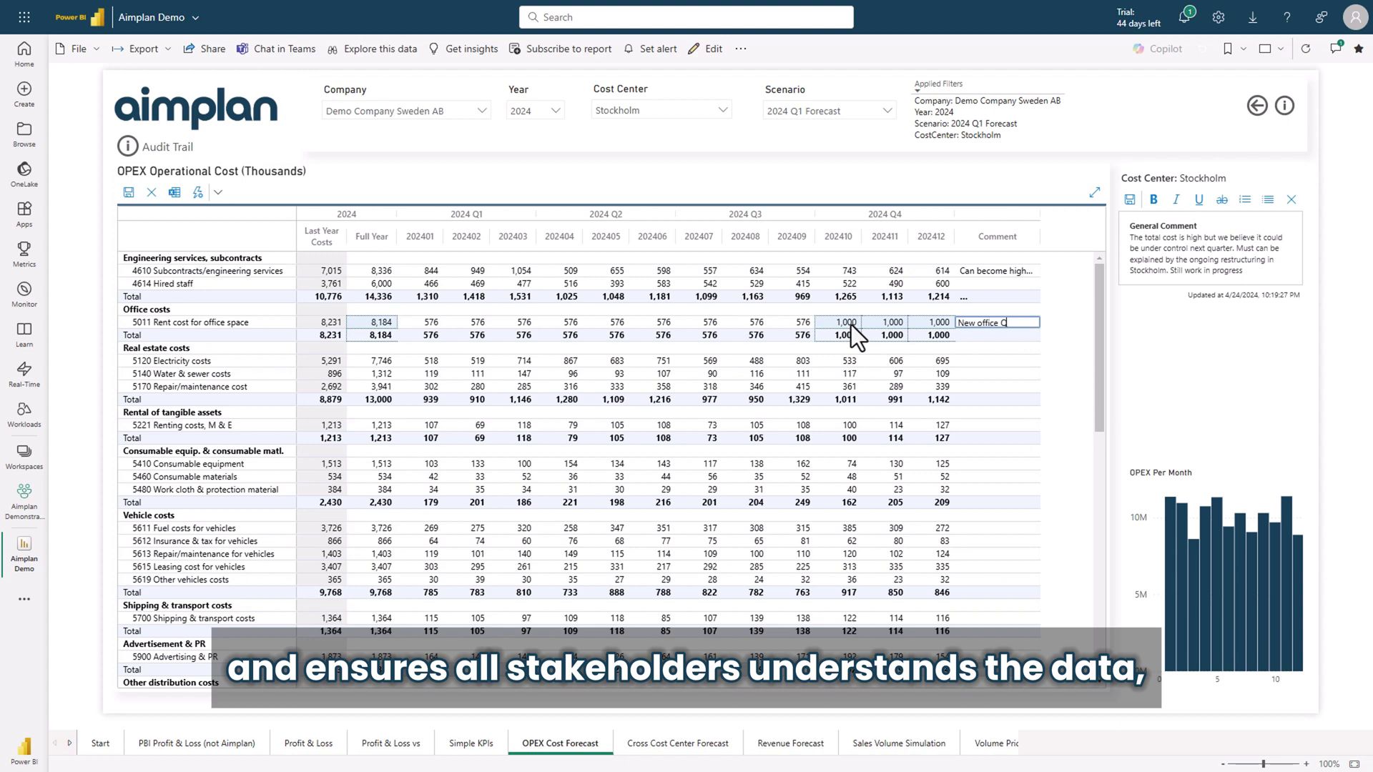
type("4")
key("Return")
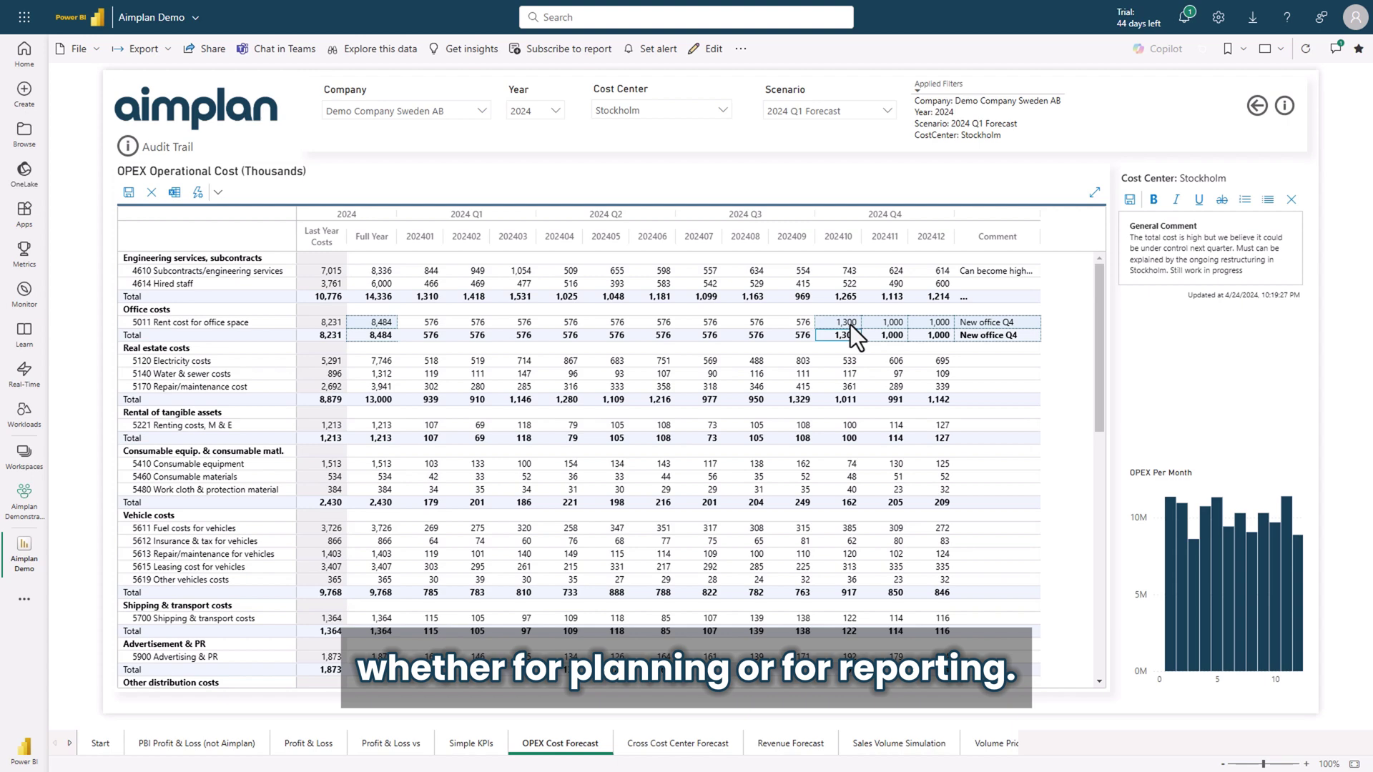
- Add the cell comment 'New furniture' to the 1,300 rent cell and save it
right_click(851, 325)
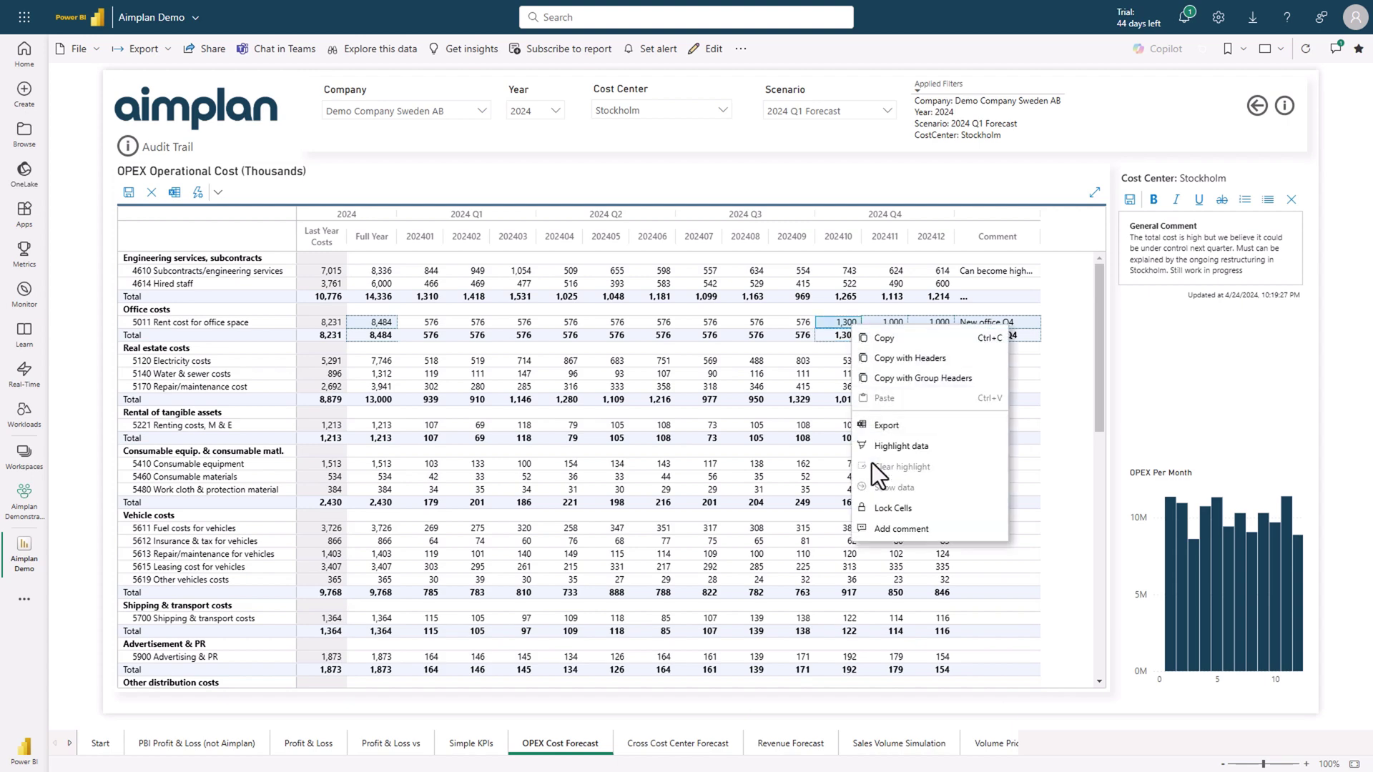
left_click(881, 529)
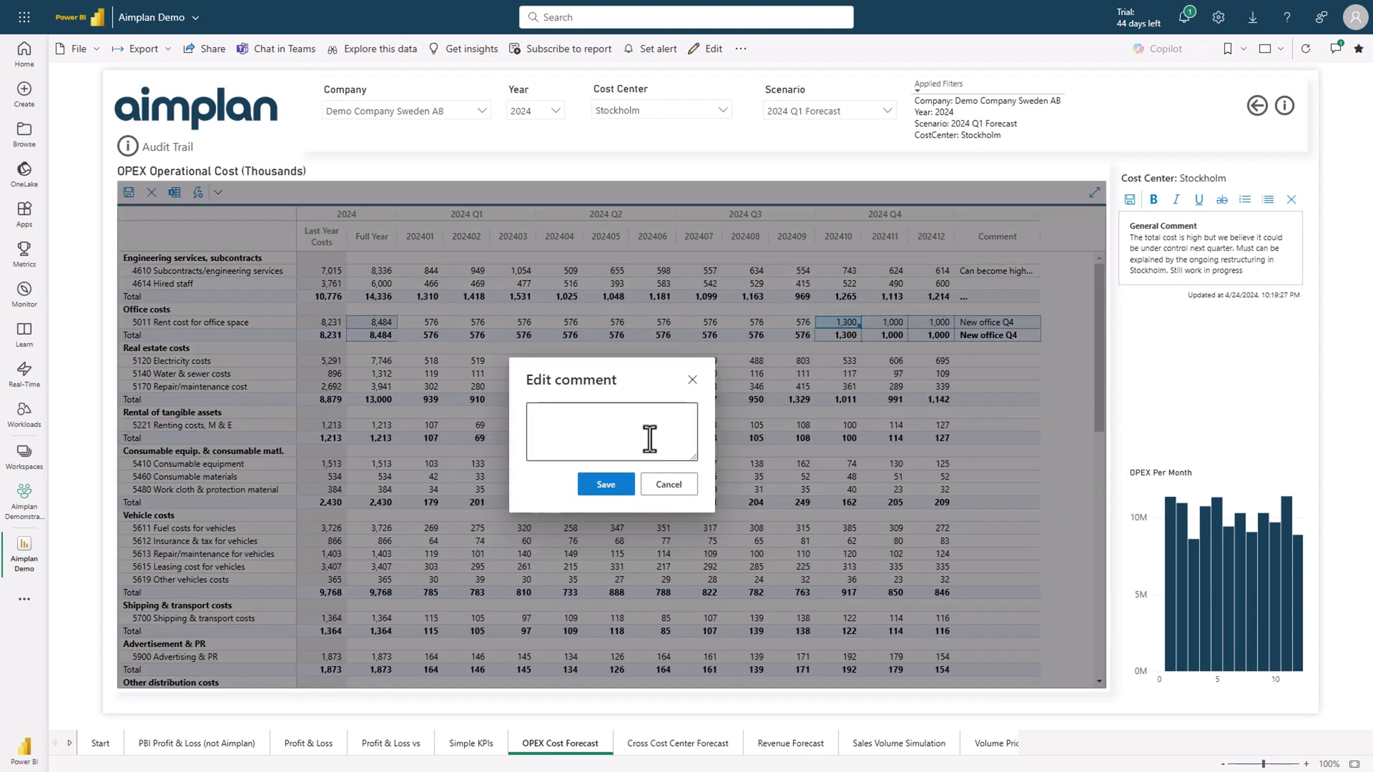
type("New furniture")
left_click(606, 485)
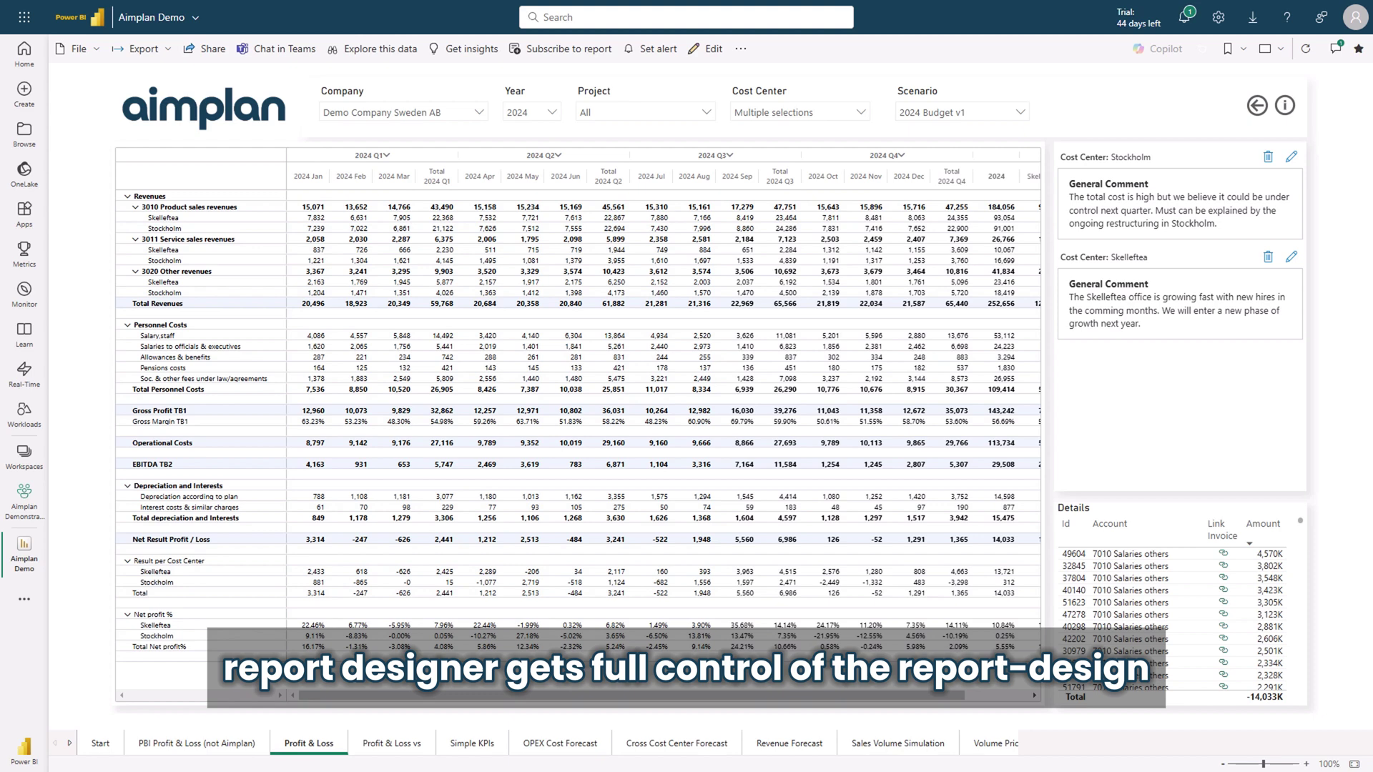
- Add Gothenburg and Malmo to the Cost Center slicer selection
left_click(860, 113)
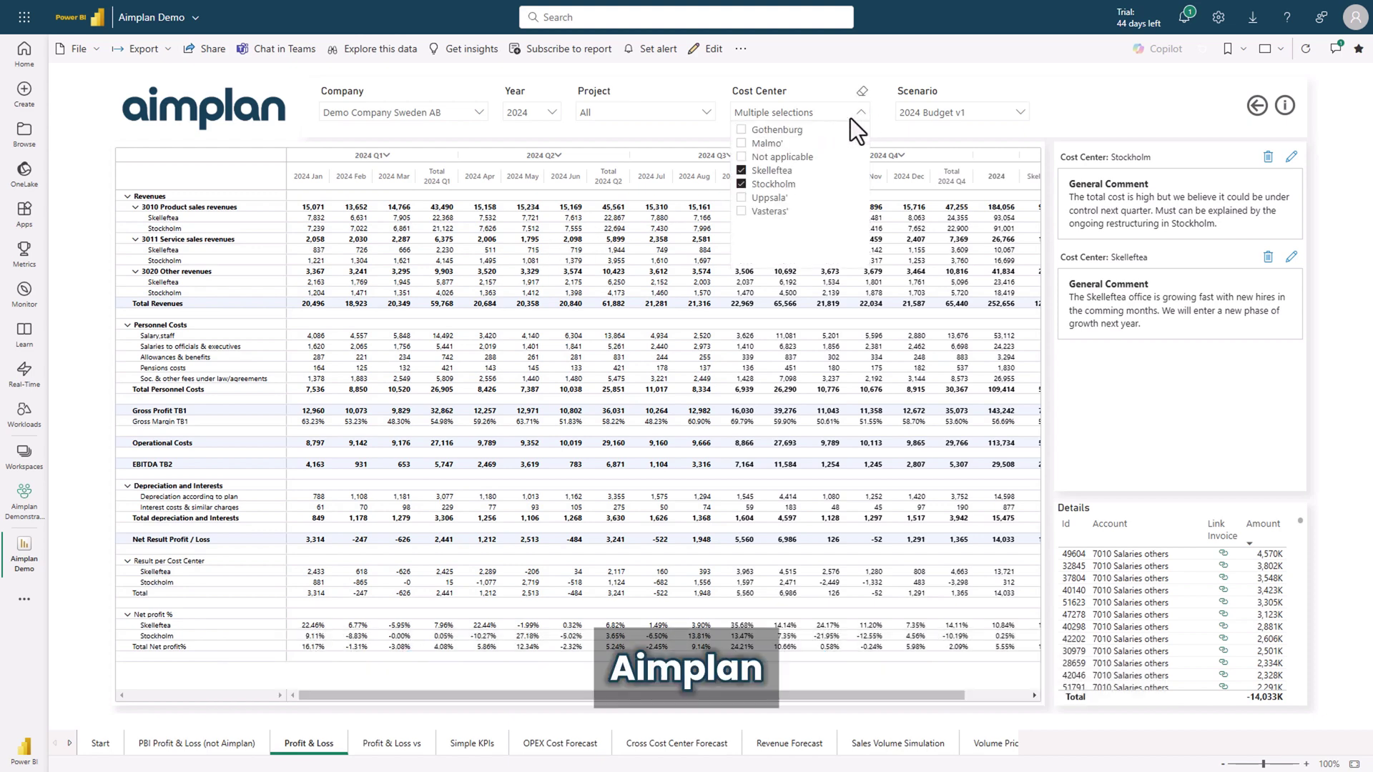
left_click(742, 131)
left_click(741, 143)
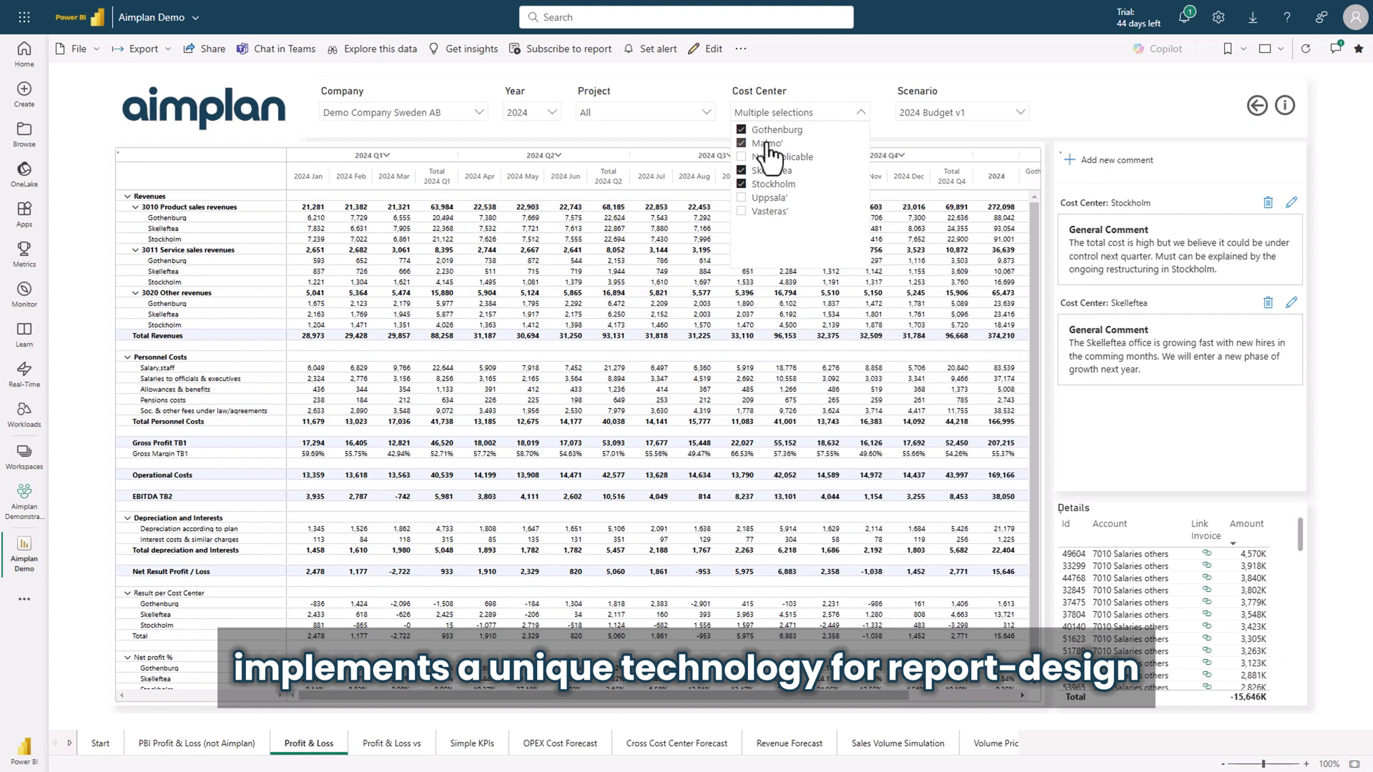
left_click(862, 112)
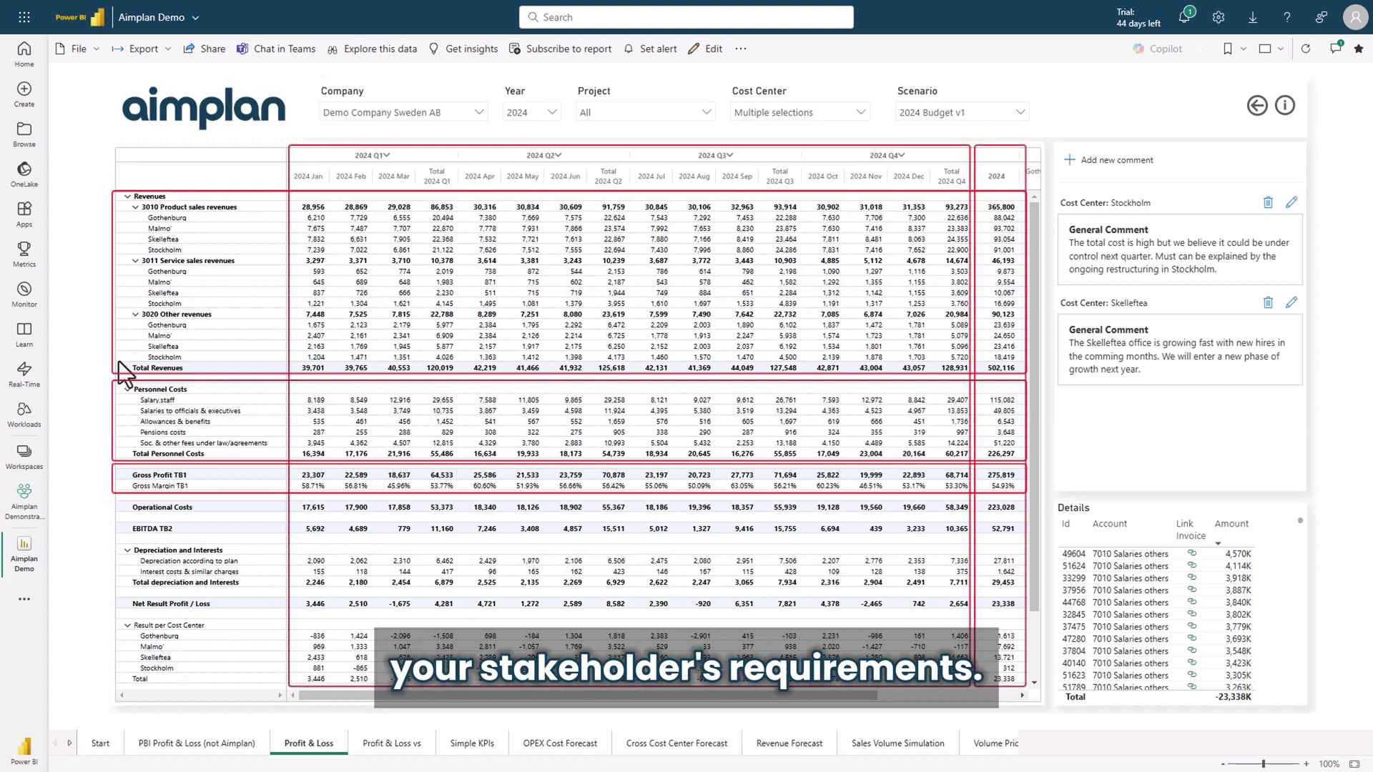
- Export the P&L grid, starting from the Gross Profit TB1 row, to an Excel workbook, then close Excel
left_click(134, 475)
left_click_drag(260, 479, 381, 478)
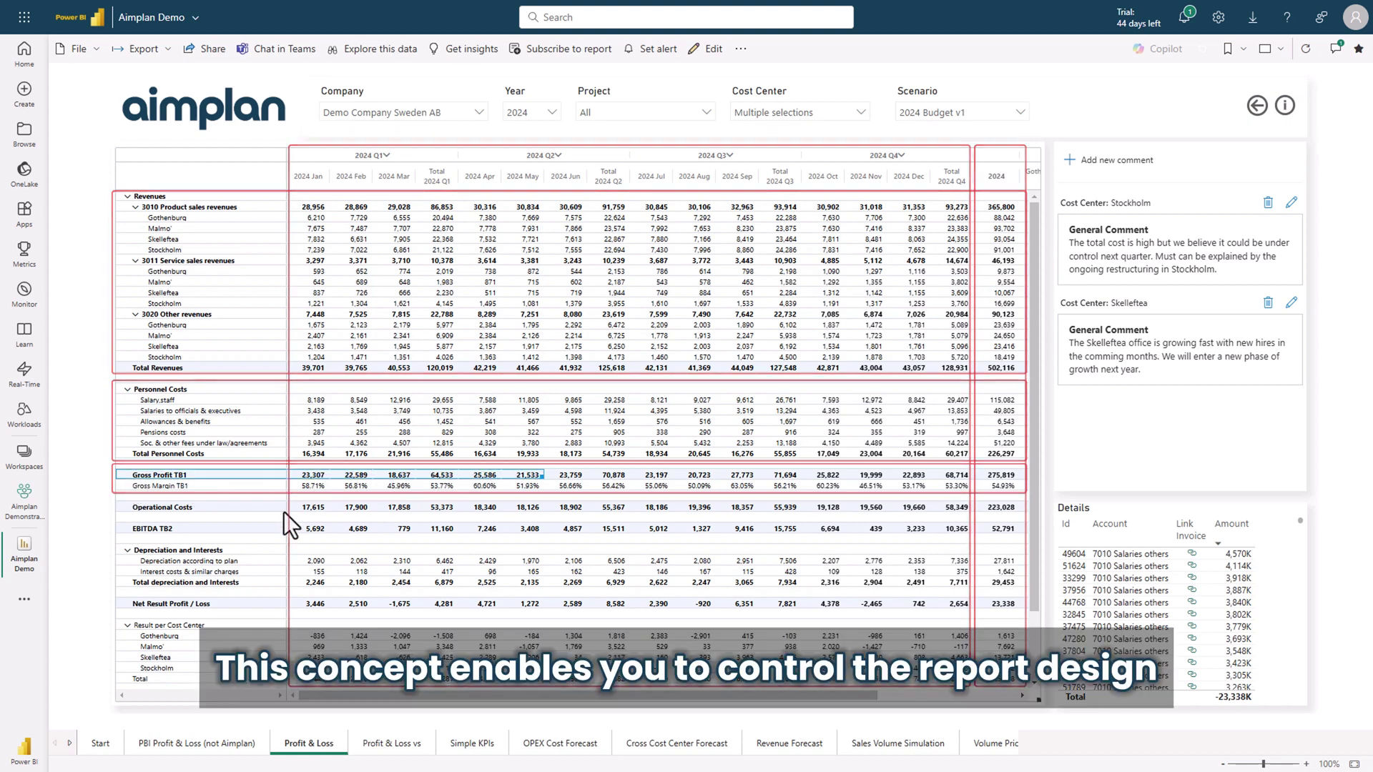
right_click(498, 430)
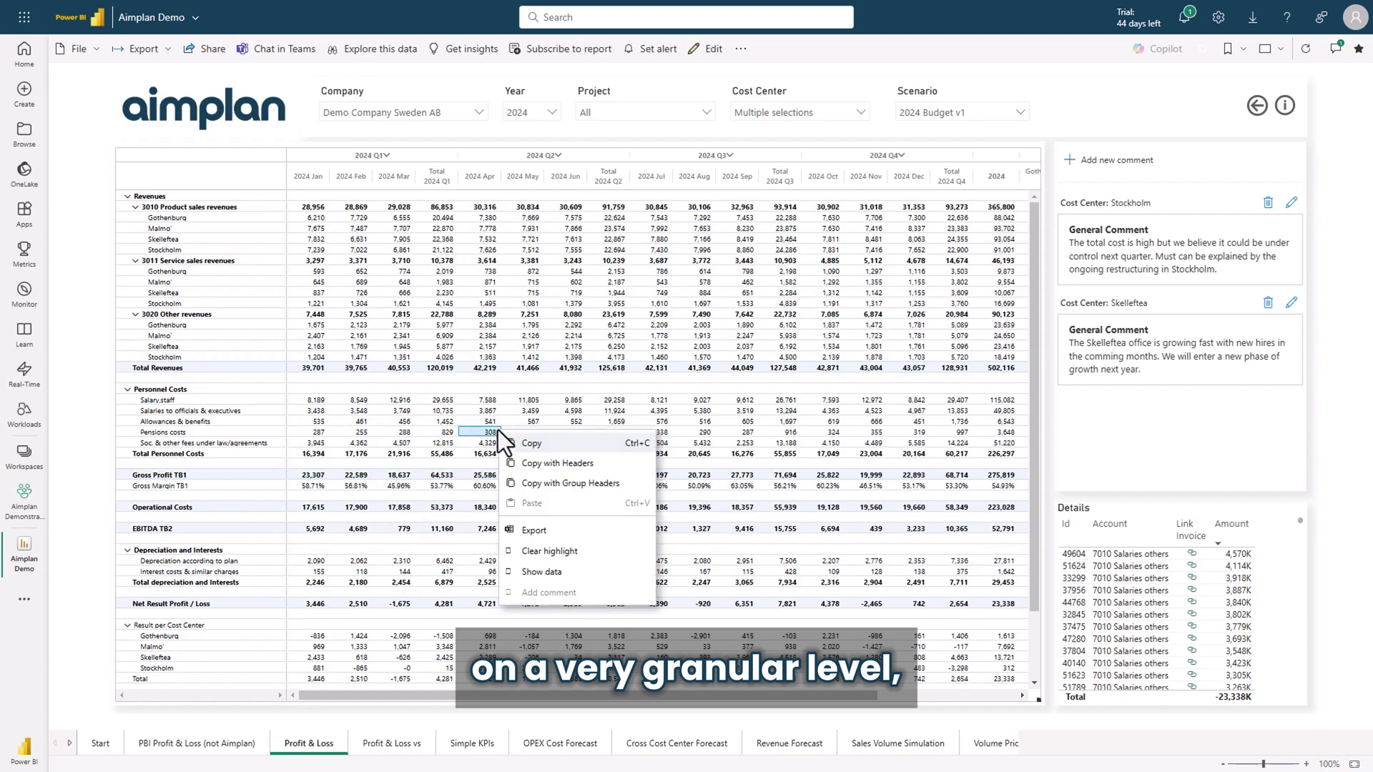
left_click(553, 529)
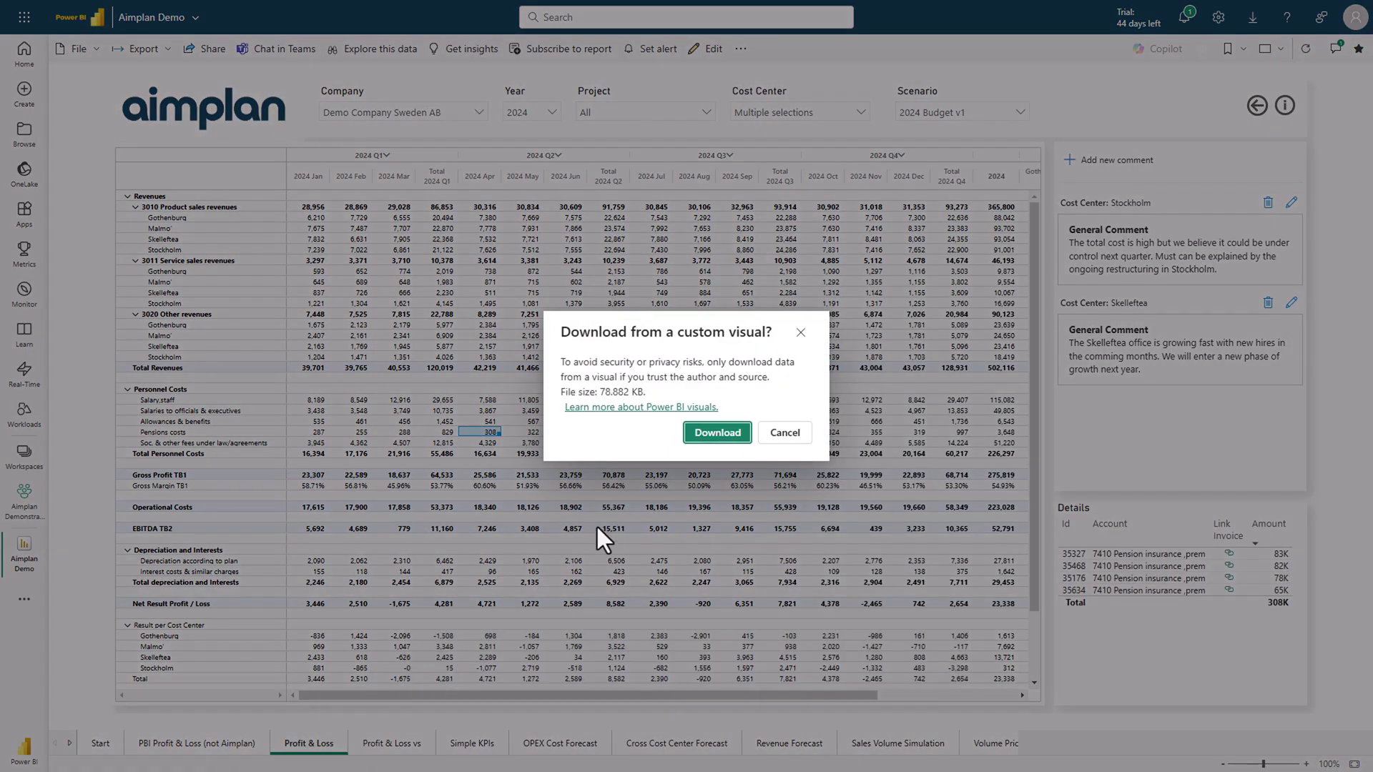
left_click(716, 434)
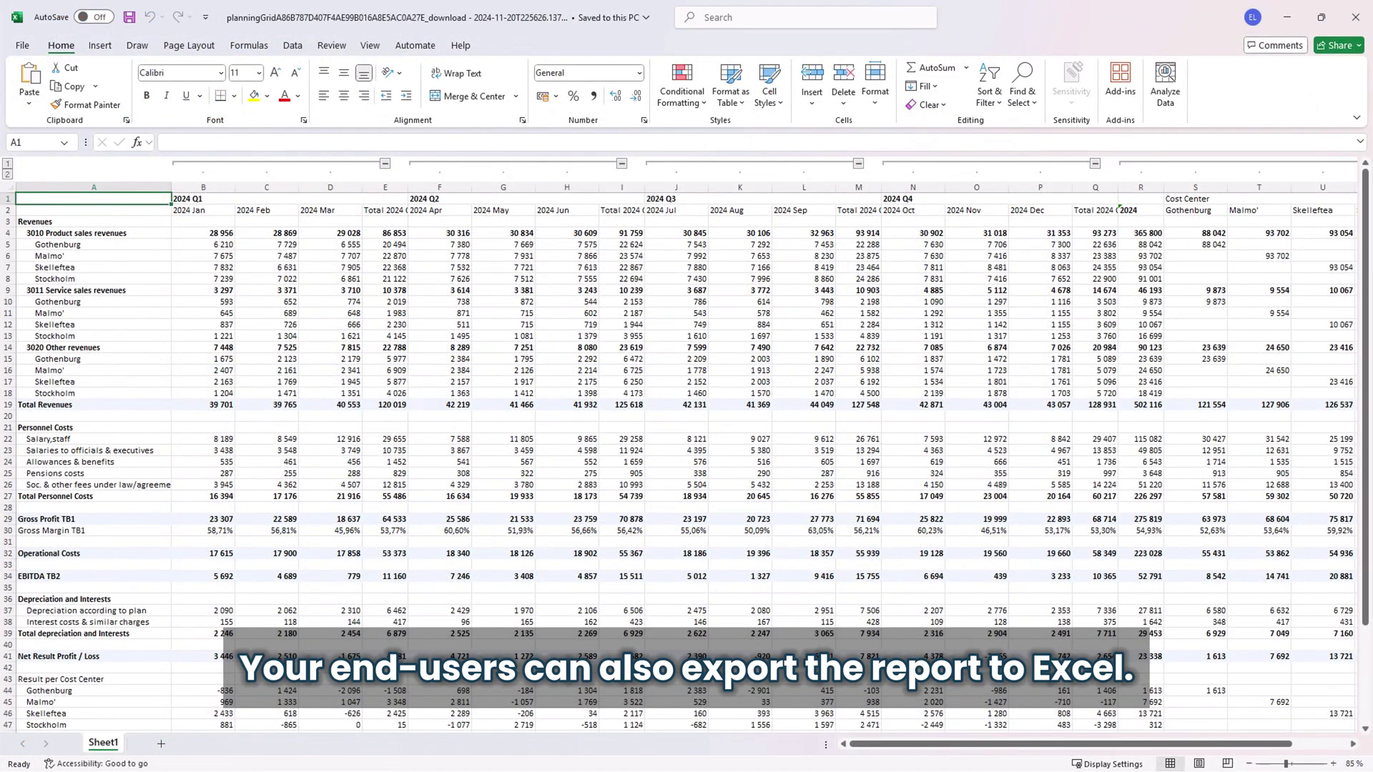
left_click(1355, 17)
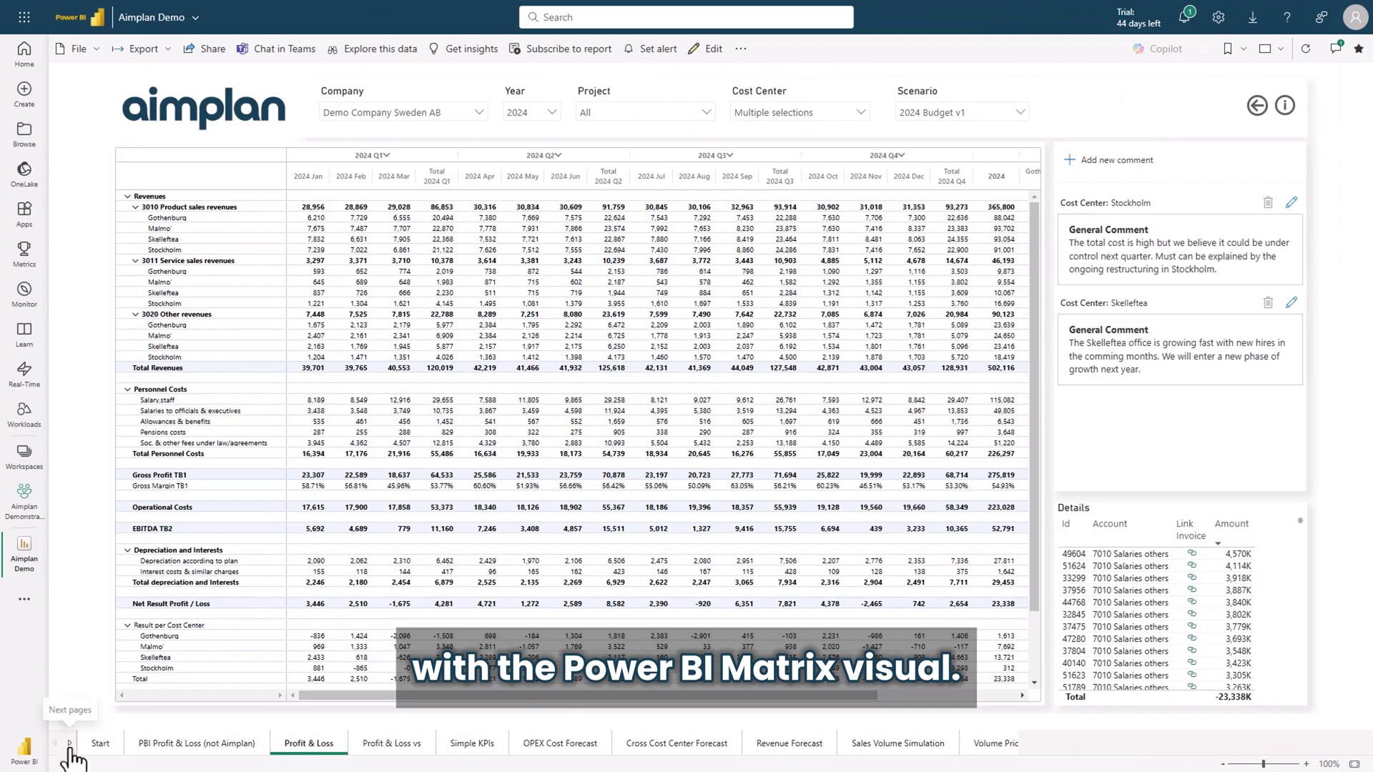
- Scroll the page tabs forward and switch to the Sales Rep Forecasting page
left_click(69, 743)
left_click(69, 743)
left_click(69, 744)
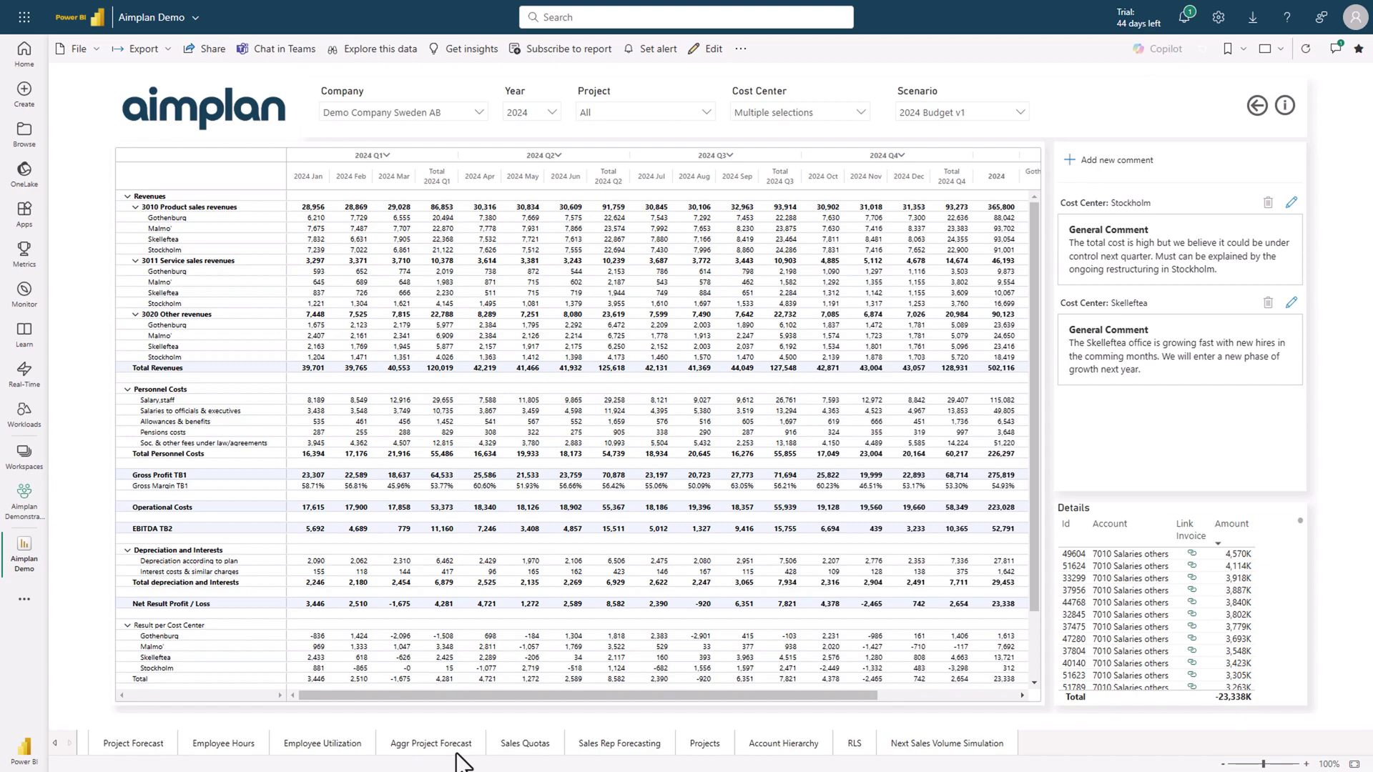
left_click(608, 743)
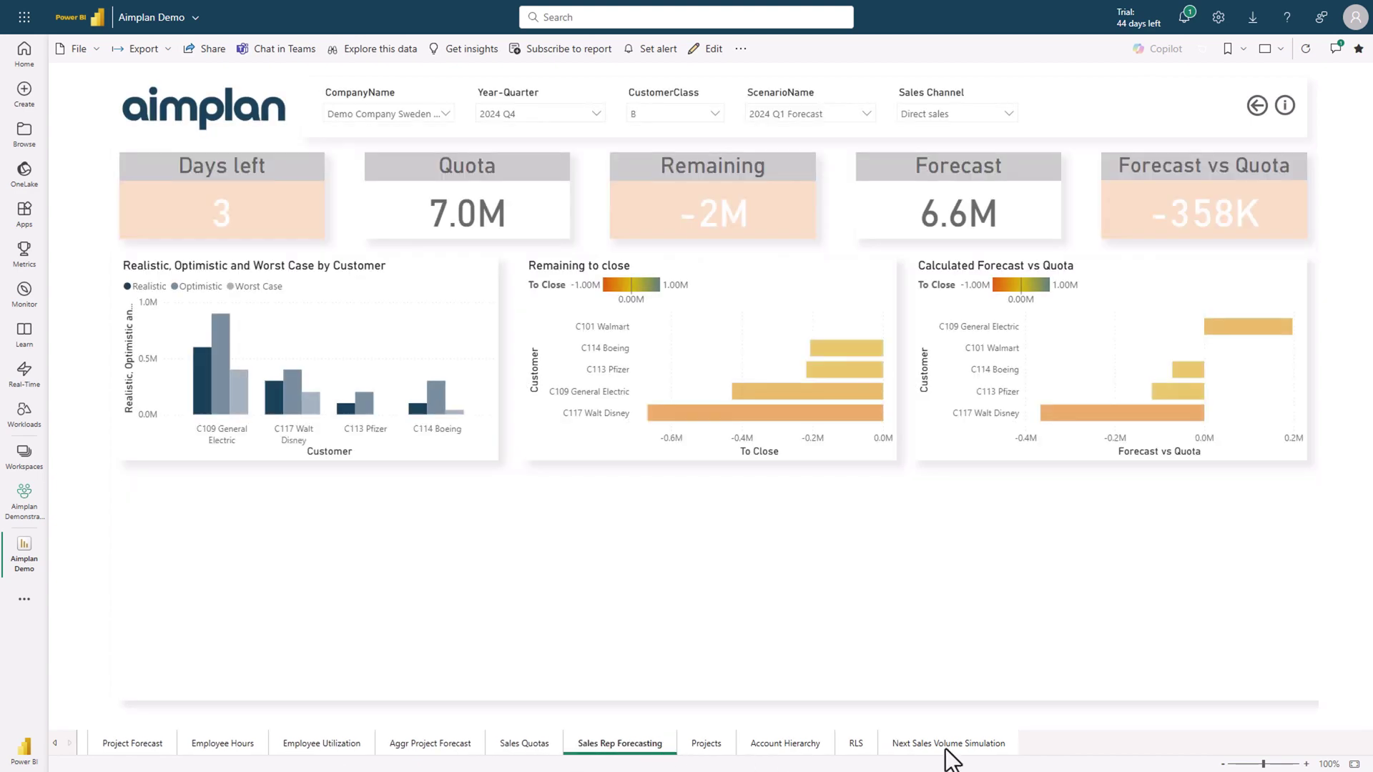